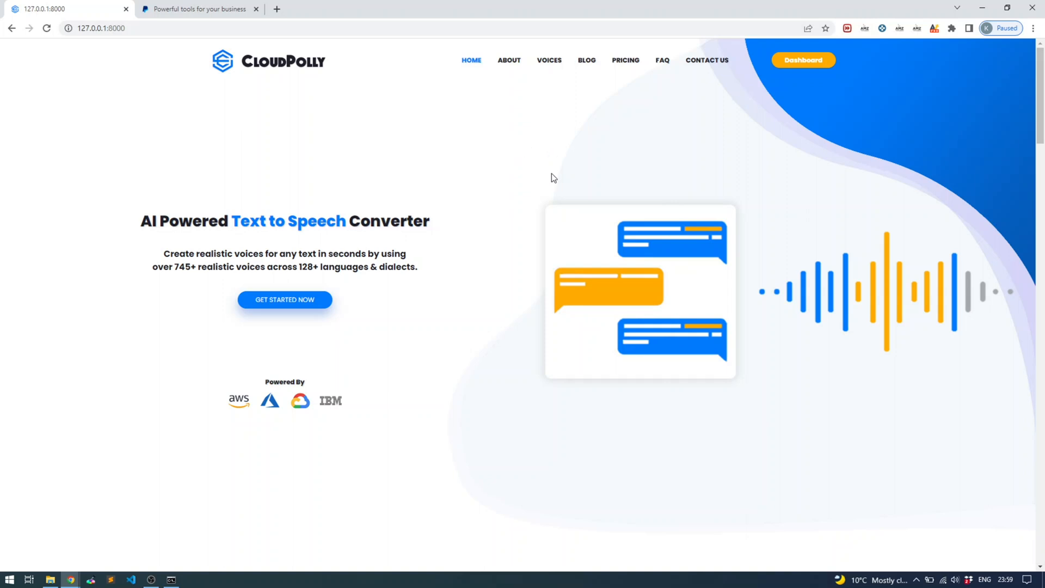
- Open the payment settings under finance management in the CloudPolly admin dashboard
click(804, 61)
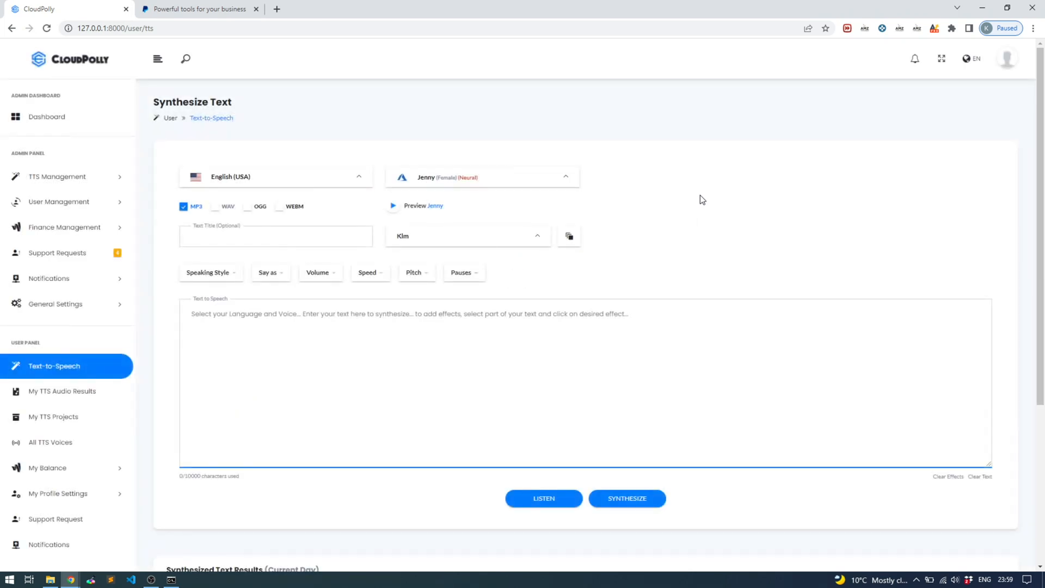
click(81, 227)
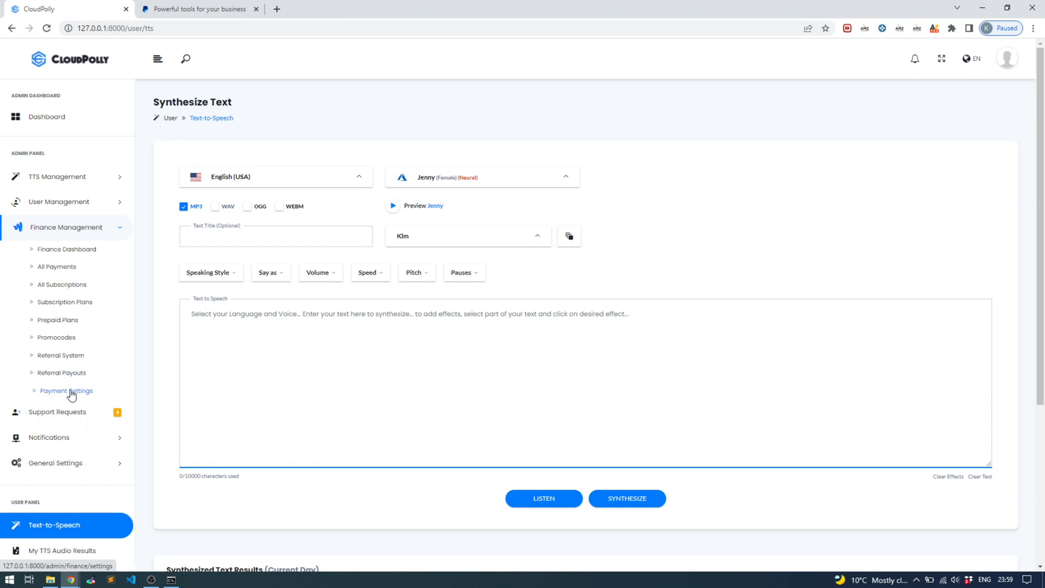
click(71, 392)
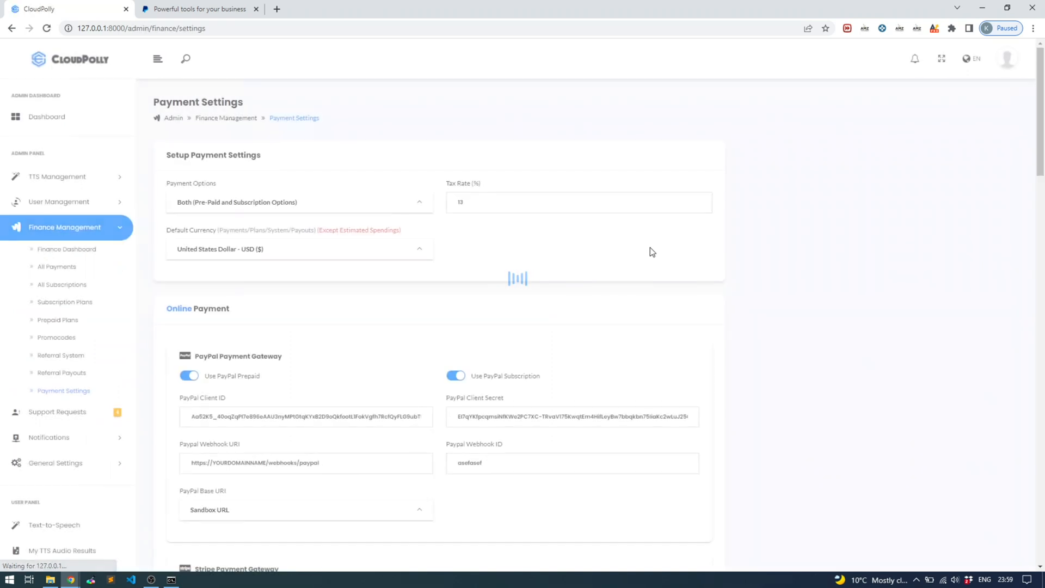
- Examine the PayPal gateway settings, covering the client ID, client secret and webhook URI
scroll(528, 308, down, 1)
click(237, 363)
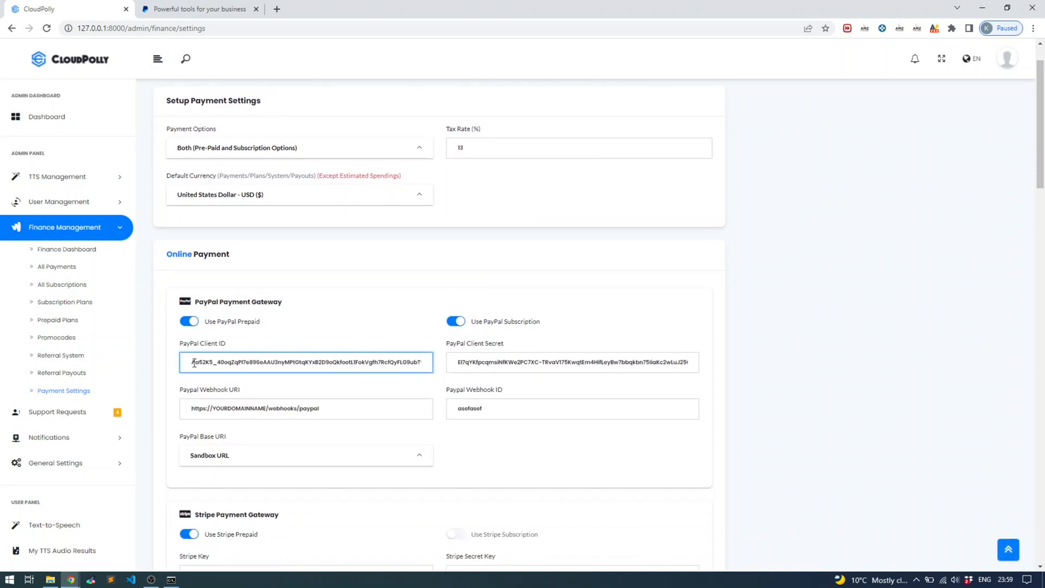
click(450, 368)
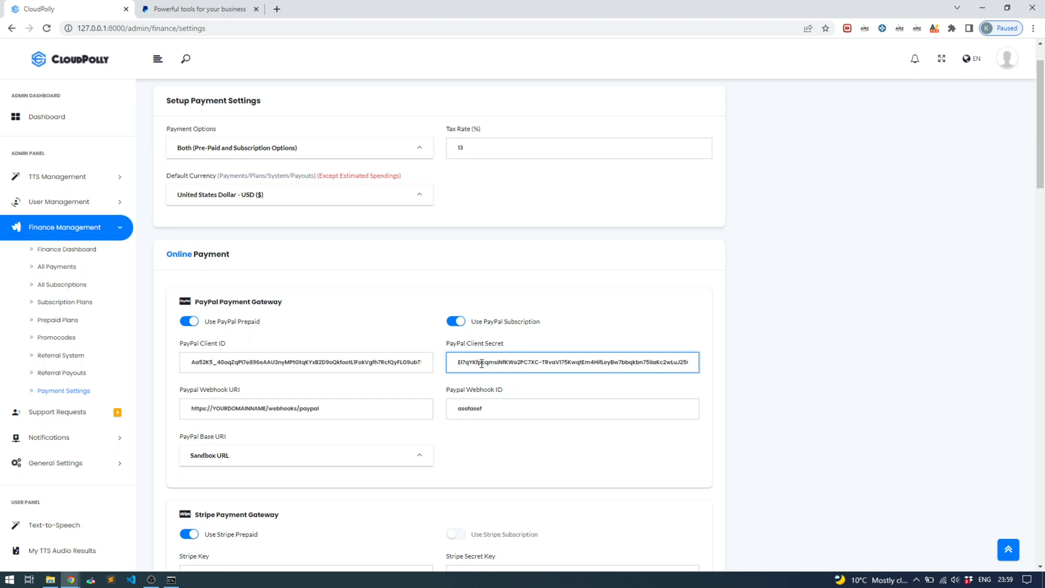
click(440, 382)
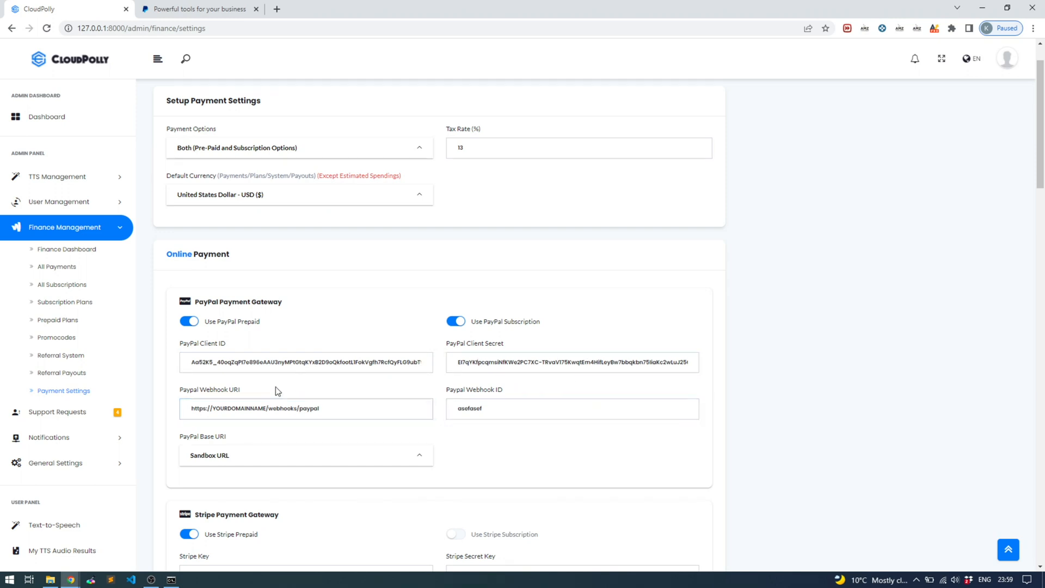
click(208, 408)
click(441, 411)
- Clear the PayPal Webhook ID and choose Sandbox URL as the PayPal Base URI
click(509, 408)
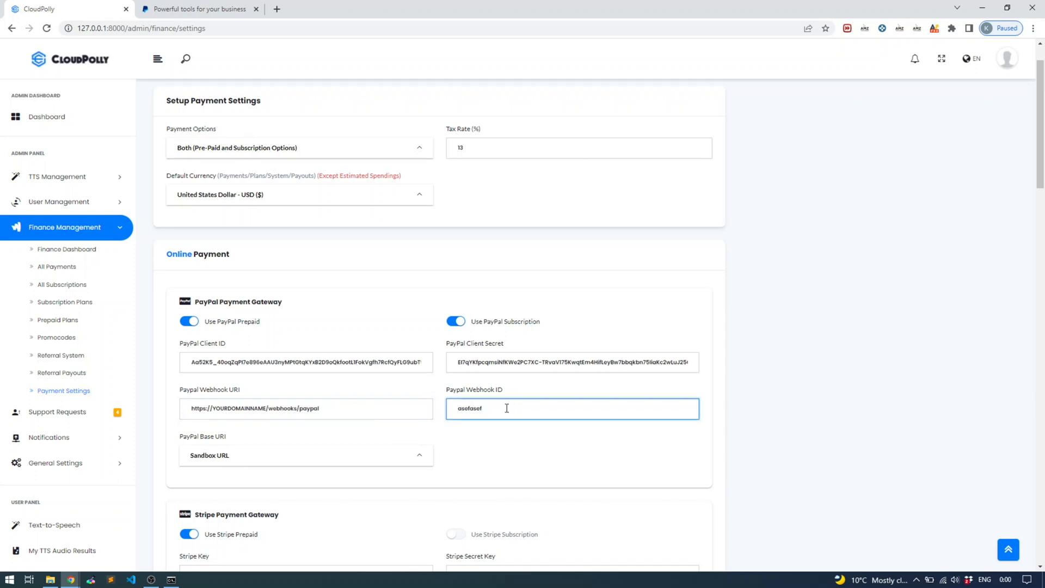
key(BackSpace)
key(BackSpace)
key(BackSpace)
key(BackSpace)
key(BackSpace)
key(BackSpace)
key(BackSpace)
key(BackSpace)
click(397, 300)
click(511, 373)
click(377, 368)
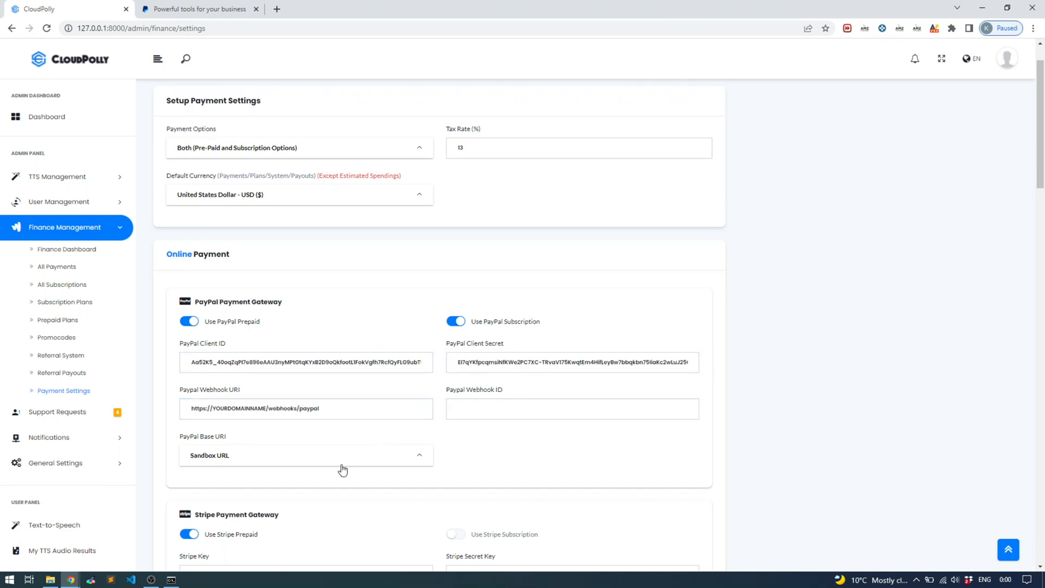
click(310, 462)
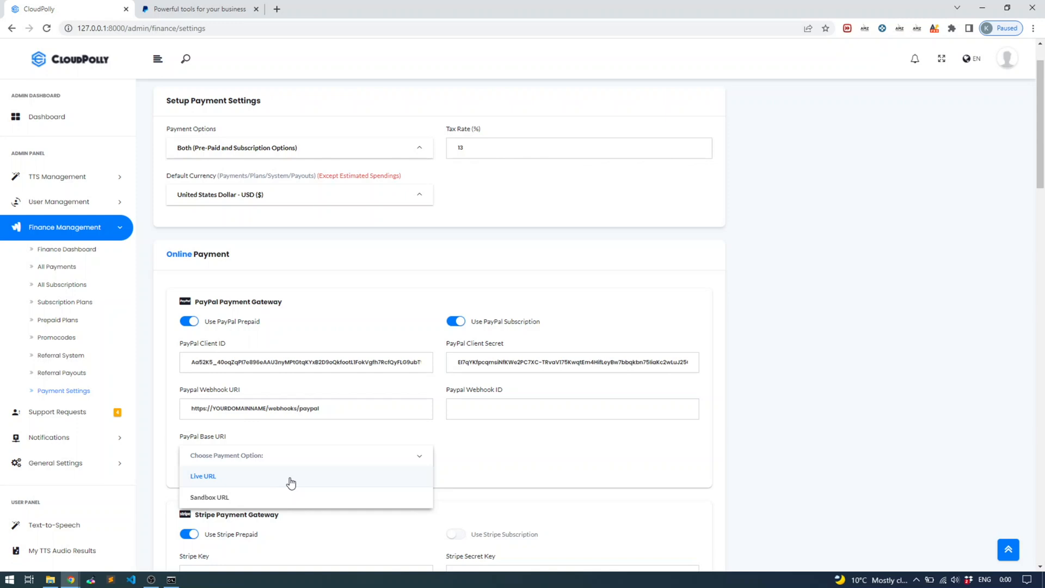
click(299, 497)
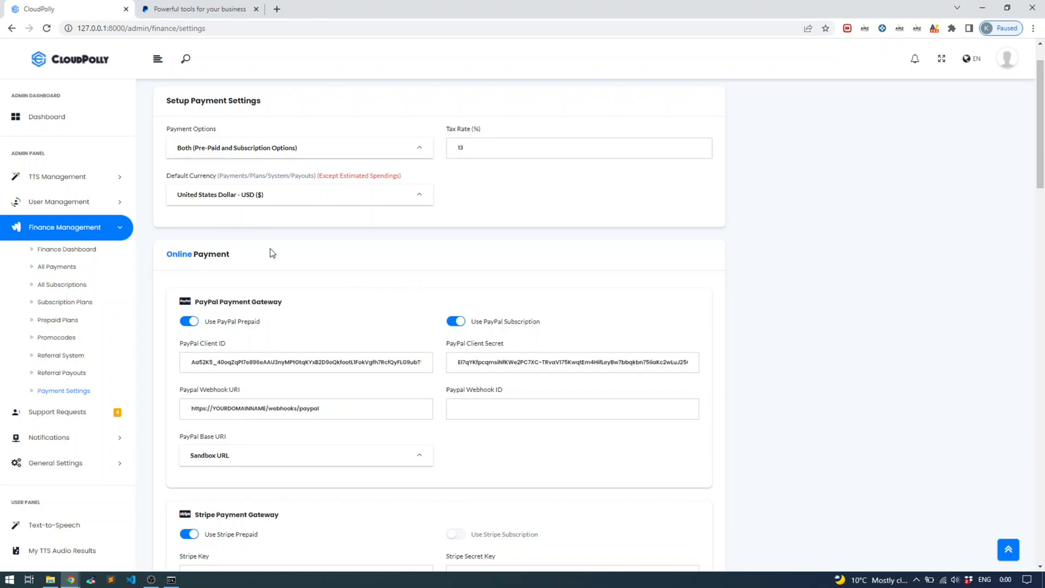
- Start a new subscription plan from the subscription plans list and name it Entry
click(66, 305)
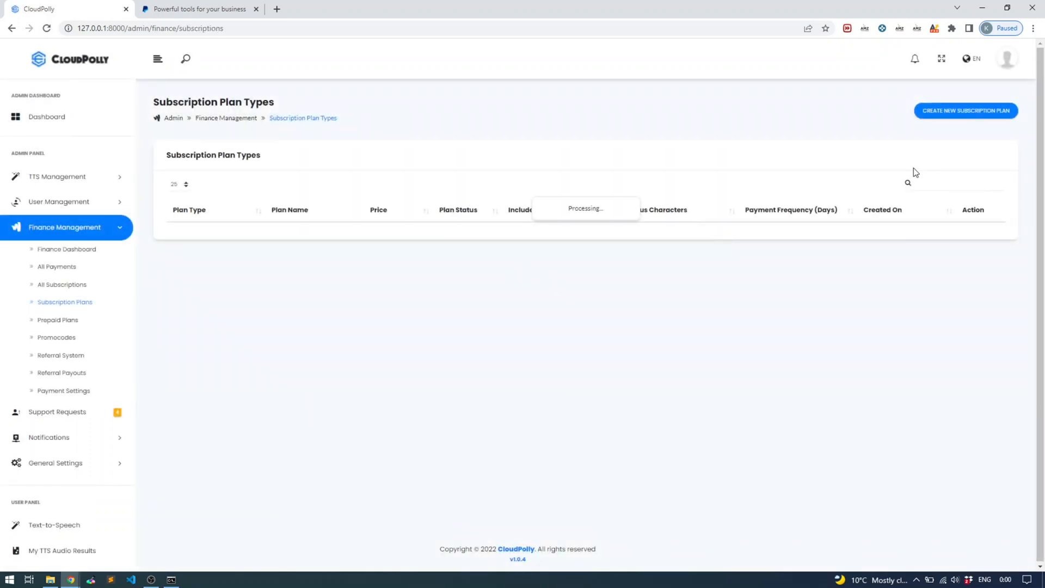
click(957, 111)
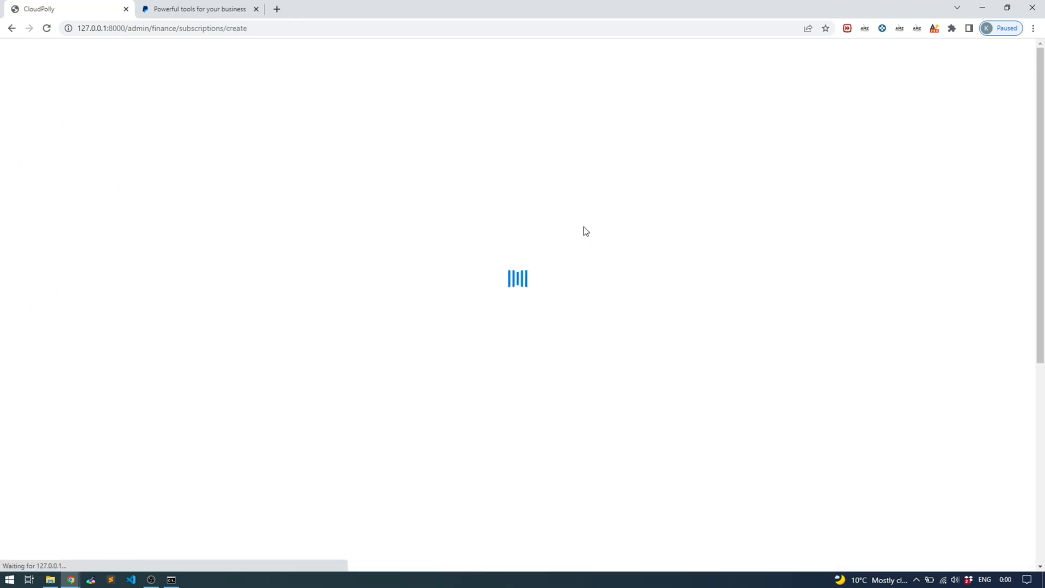
click(334, 257)
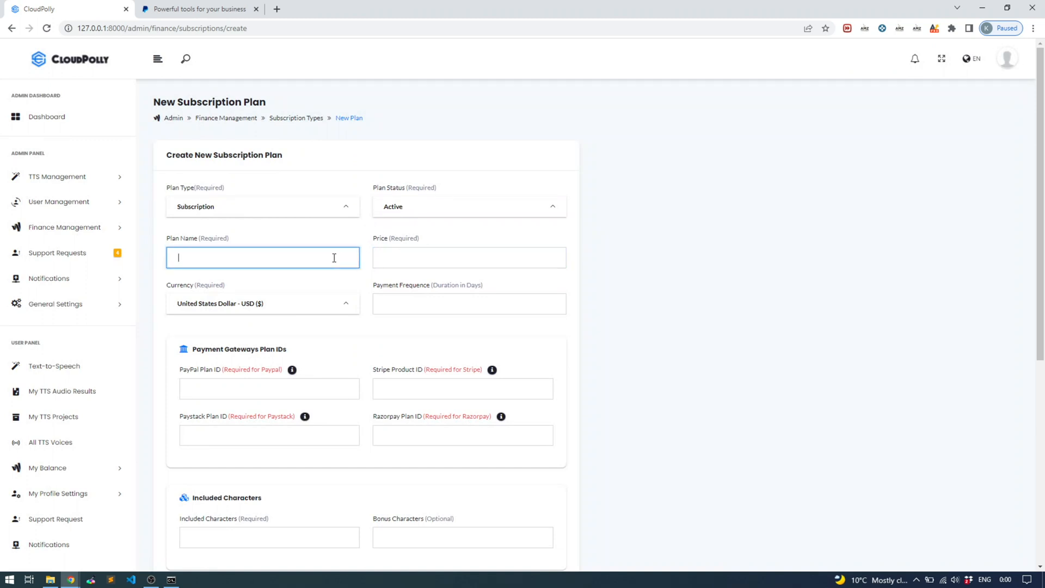
text(Standar)
text(d)
click(527, 258)
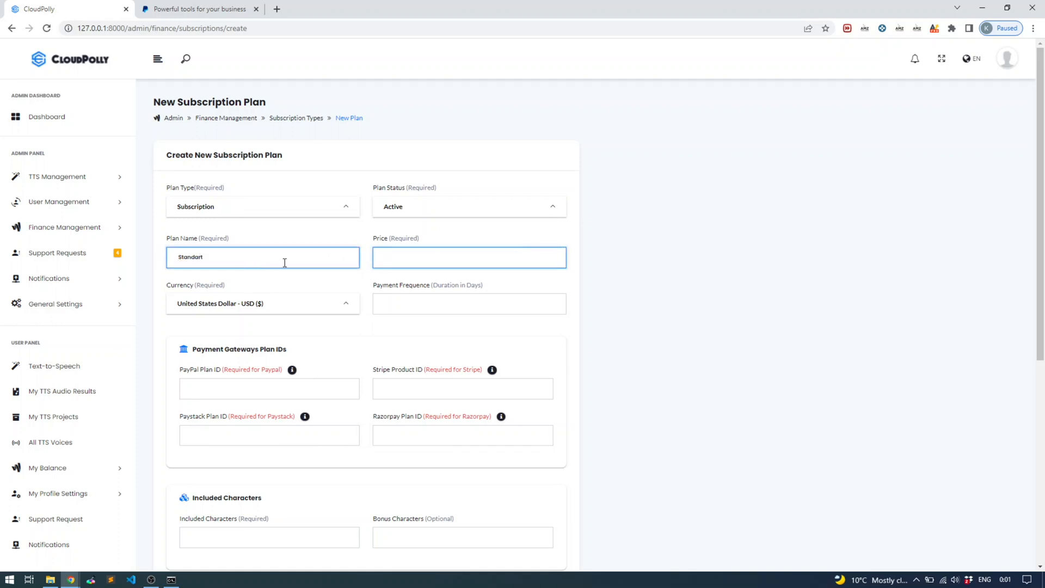
drag(284, 263, 152, 261)
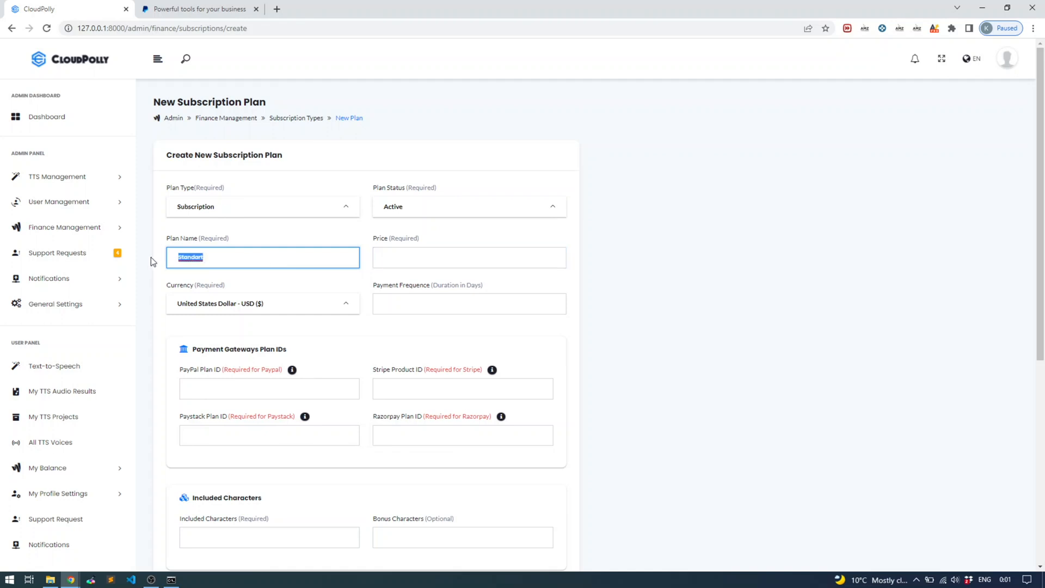
text(Entry)
- Set the Entry plan's price to 10 and its payment frequency to 30 days
click(446, 259)
click(446, 259)
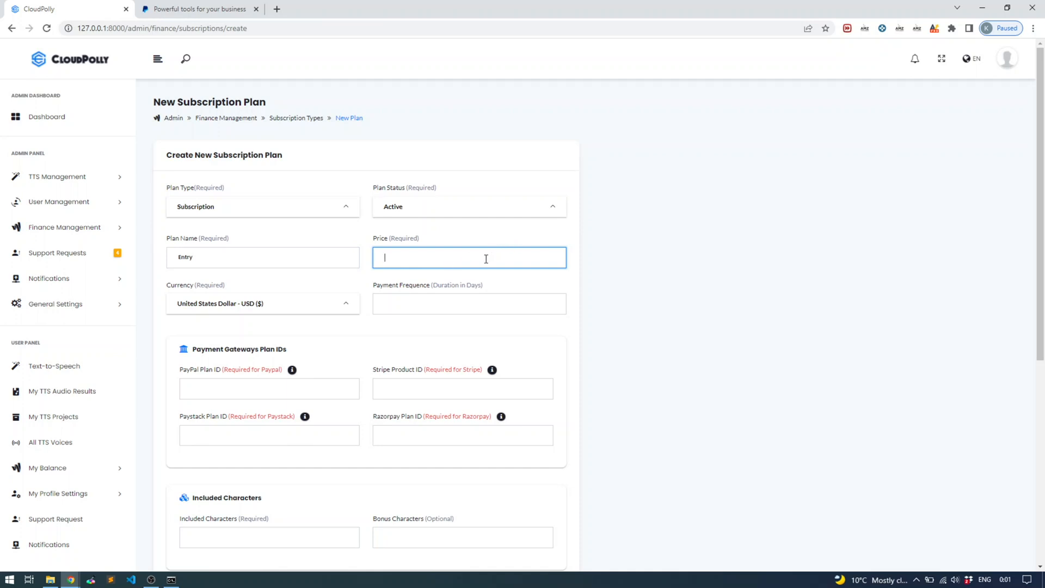
text(9)
key(BackSpace)
text(10)
click(478, 304)
text(30)
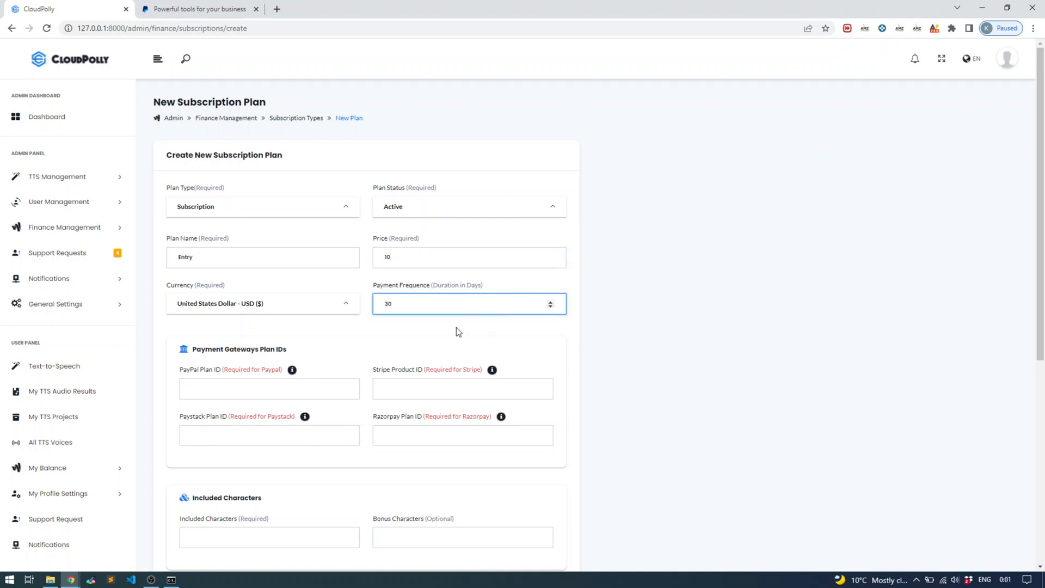
click(365, 328)
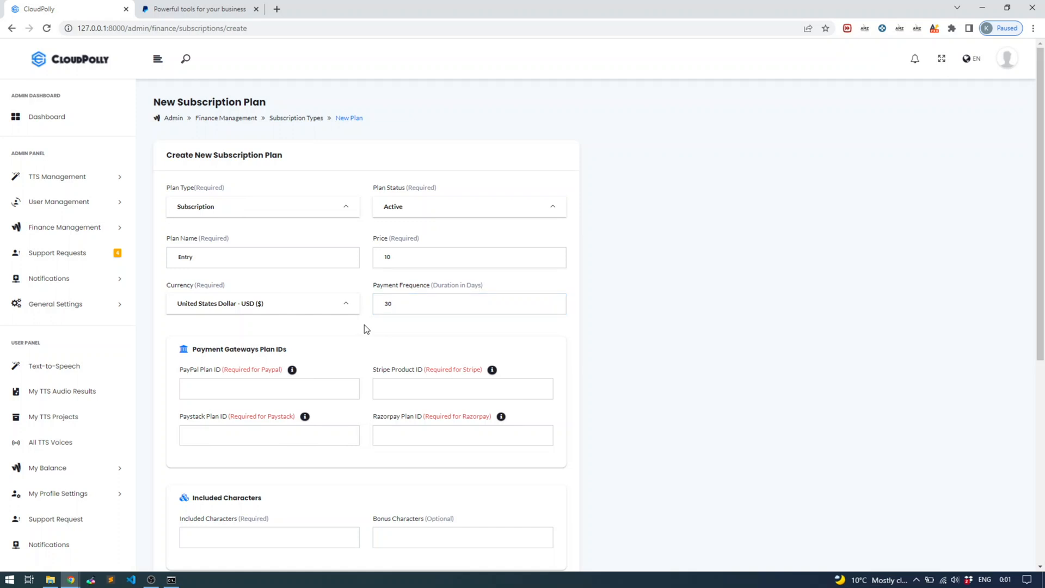
- Examine the payment gateway plan ID fields for PayPal, Stripe, Paystack and Razorpay in the new plan form
scroll(364, 324, down, 1)
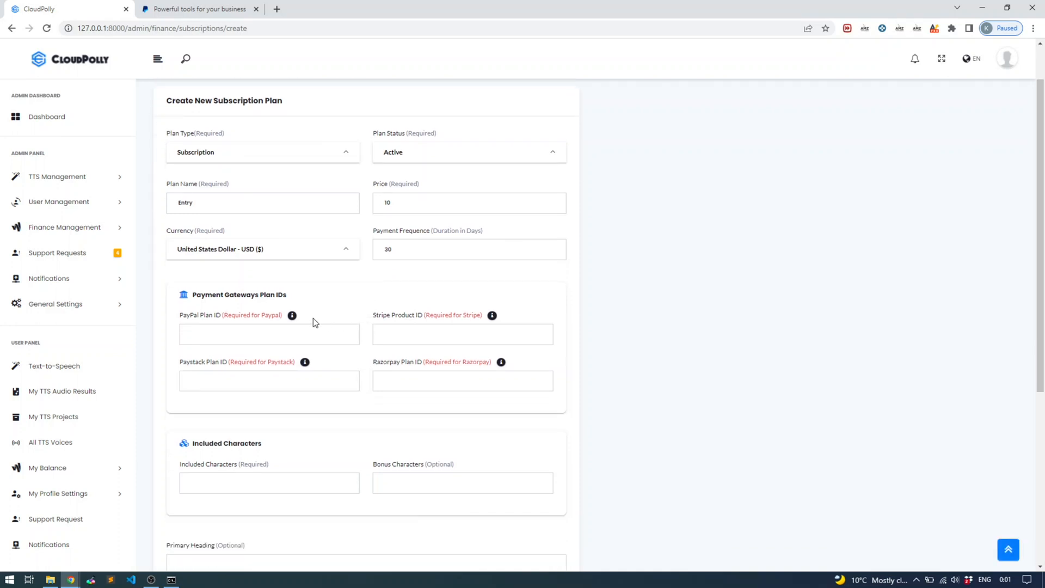
mouse_move(294, 319)
click(262, 330)
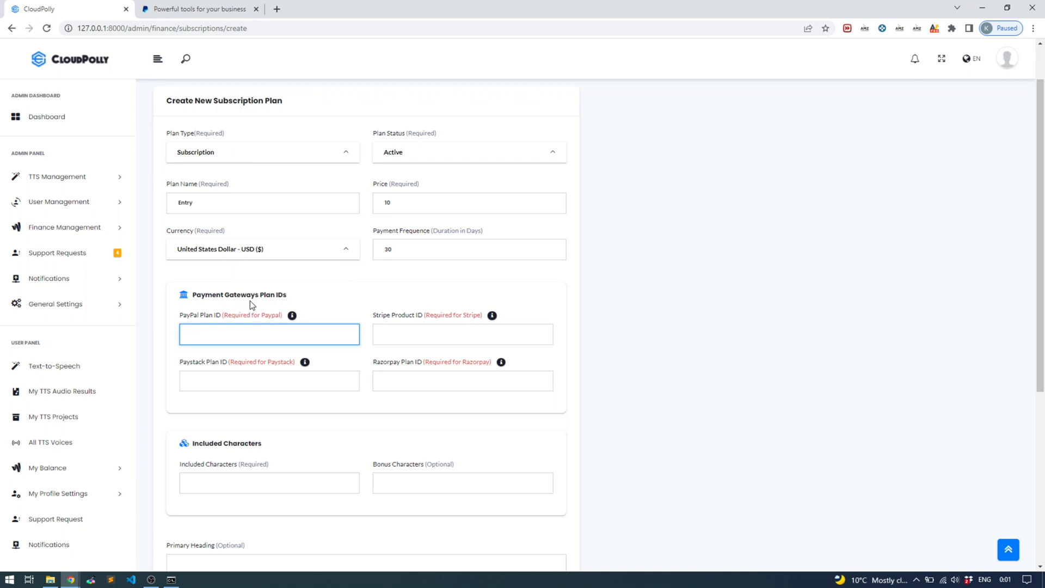
drag(263, 297, 282, 297)
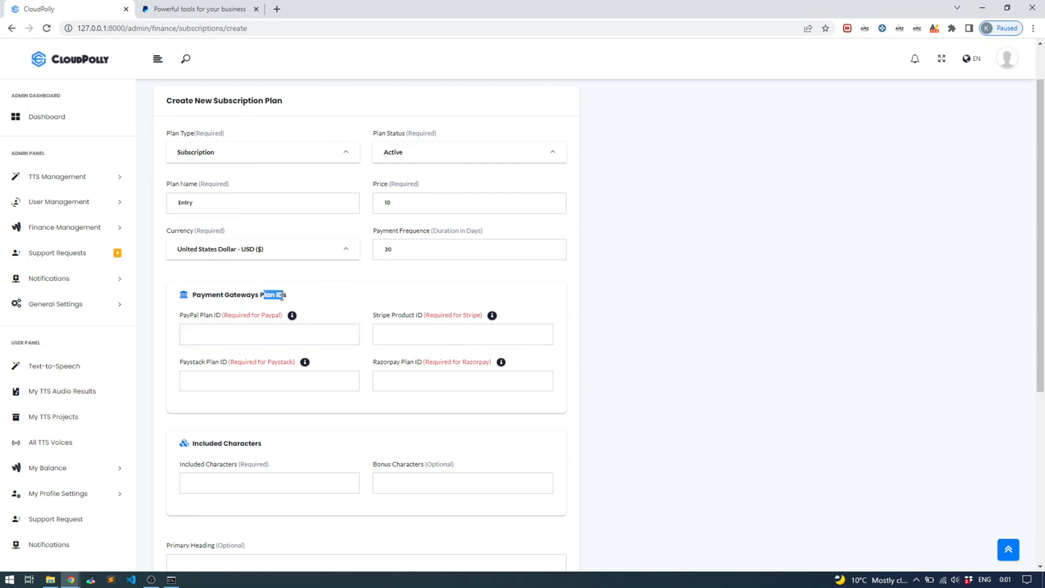
drag(378, 315, 401, 316)
click(308, 329)
click(306, 299)
click(310, 381)
click(299, 340)
click(396, 329)
click(396, 381)
click(345, 383)
click(343, 367)
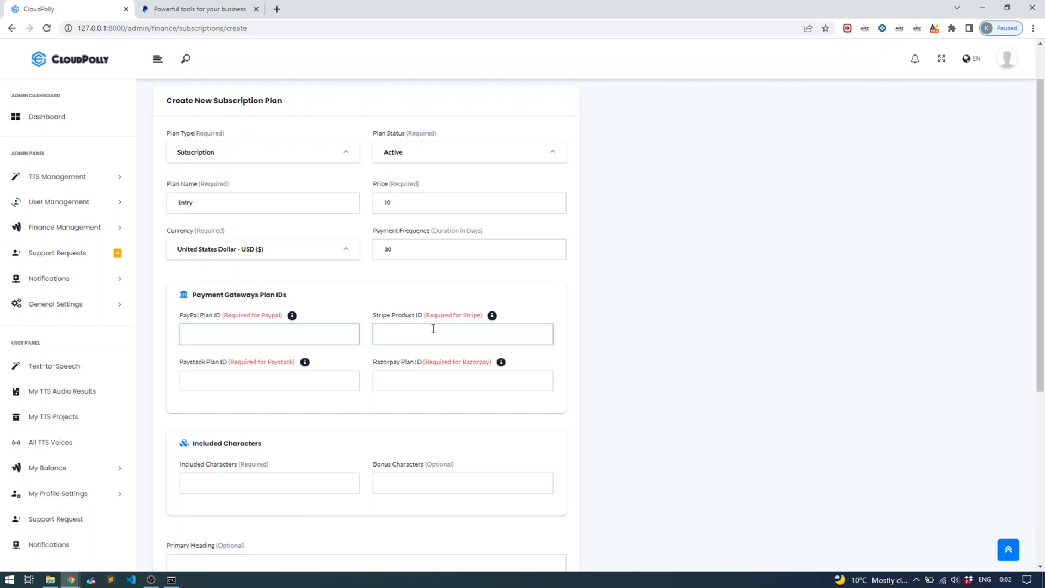
click(226, 334)
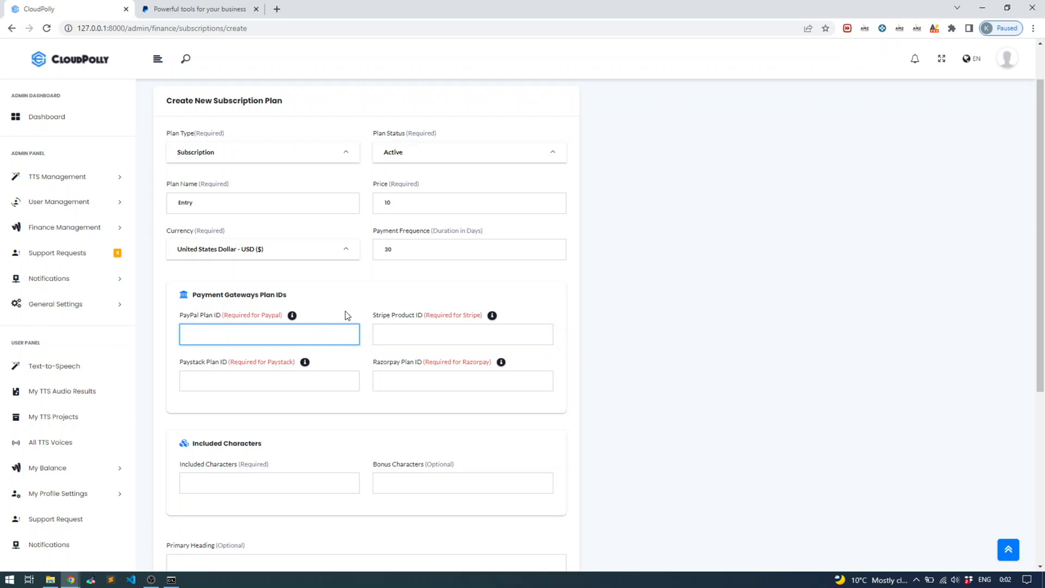
scroll(278, 306, down, 2)
scroll(278, 307, up, 2)
scroll(279, 307, down, 2)
scroll(278, 307, up, 2)
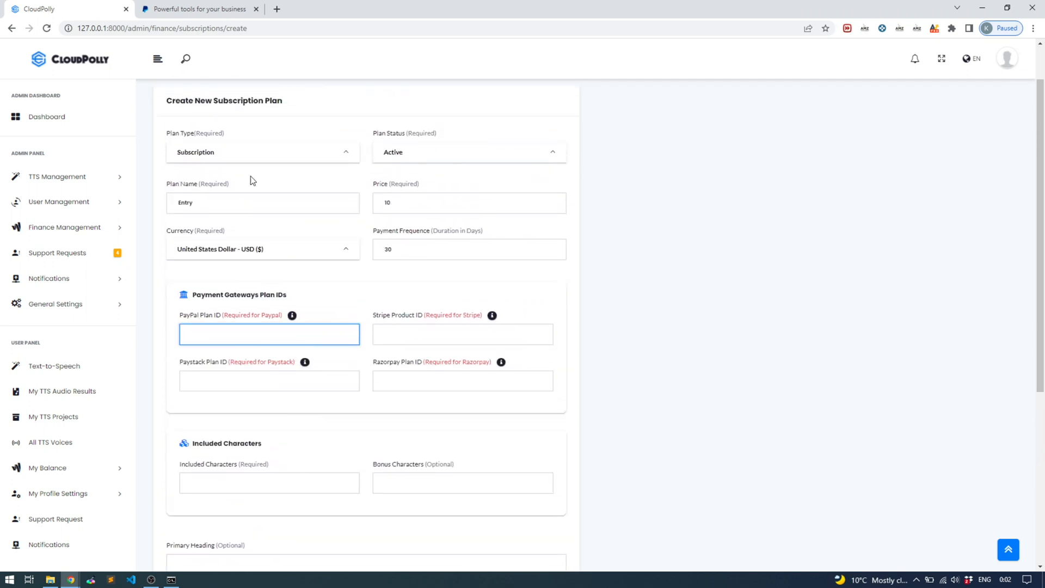
- Switch to the PayPal sandbox site and log in to the merchant account by entering the account password
click(182, 16)
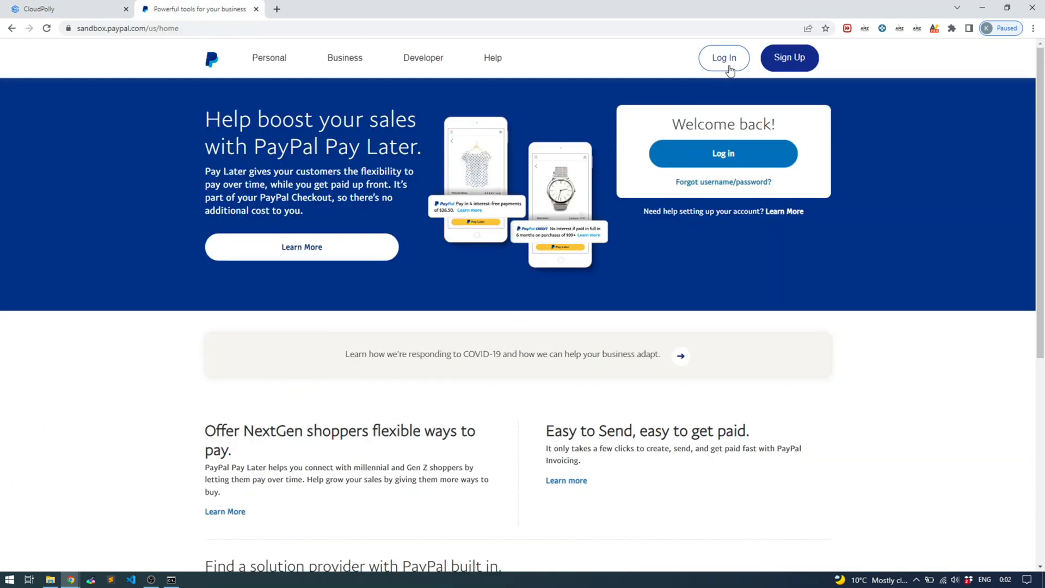
mouse_move(269, 58)
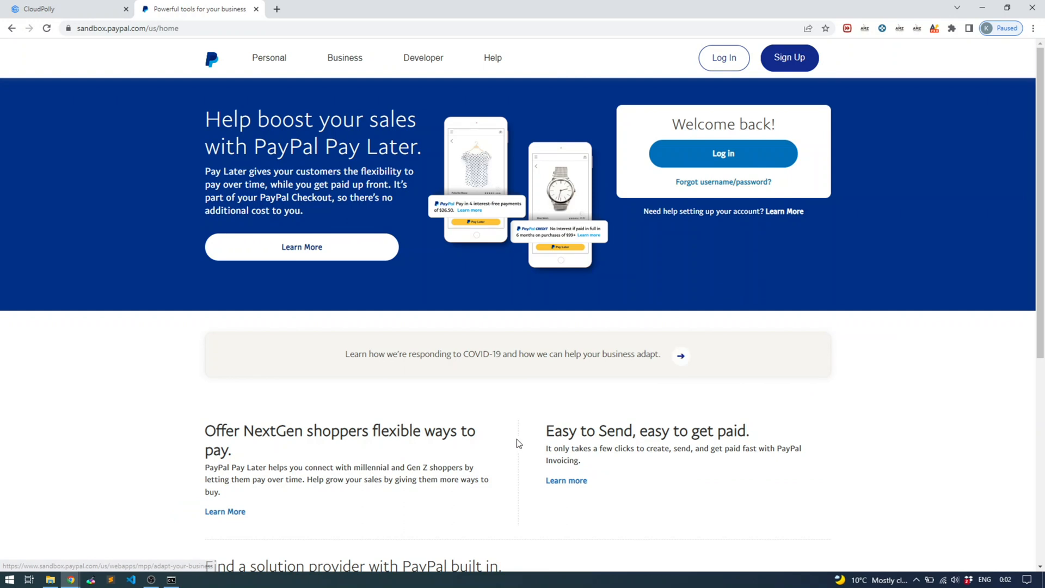
drag(77, 29, 146, 30)
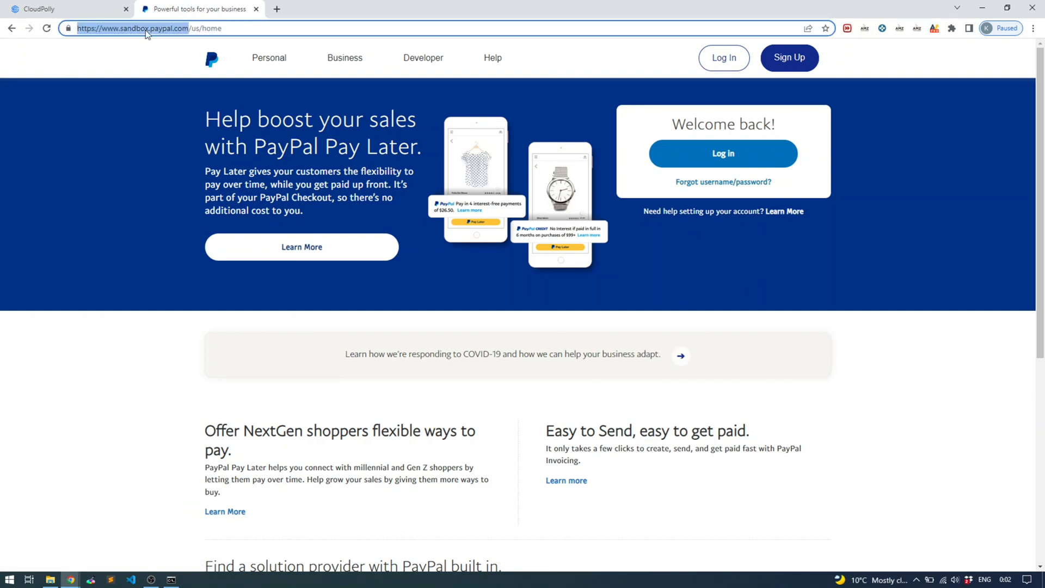
click(145, 31)
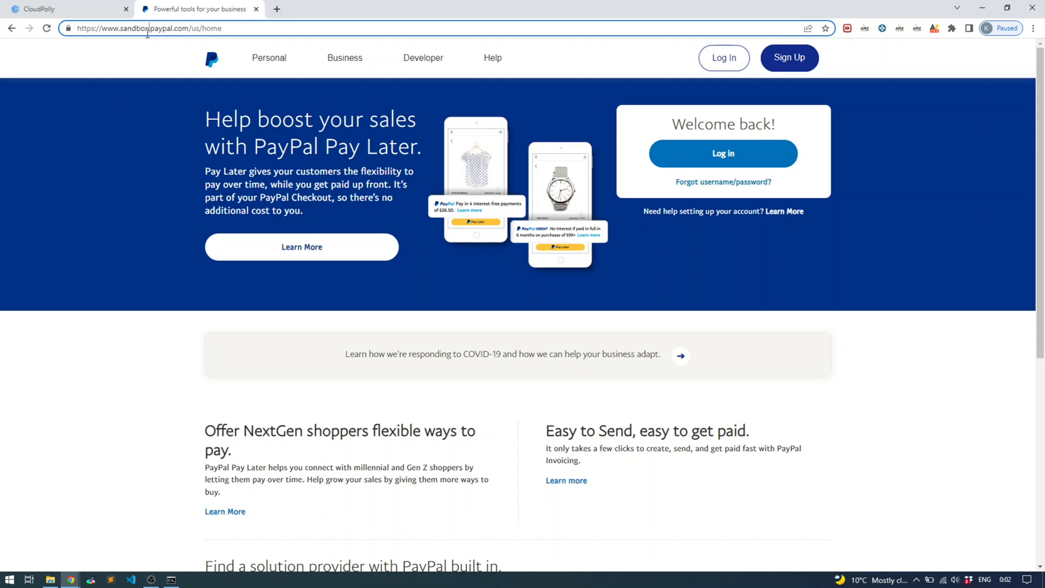
click(718, 65)
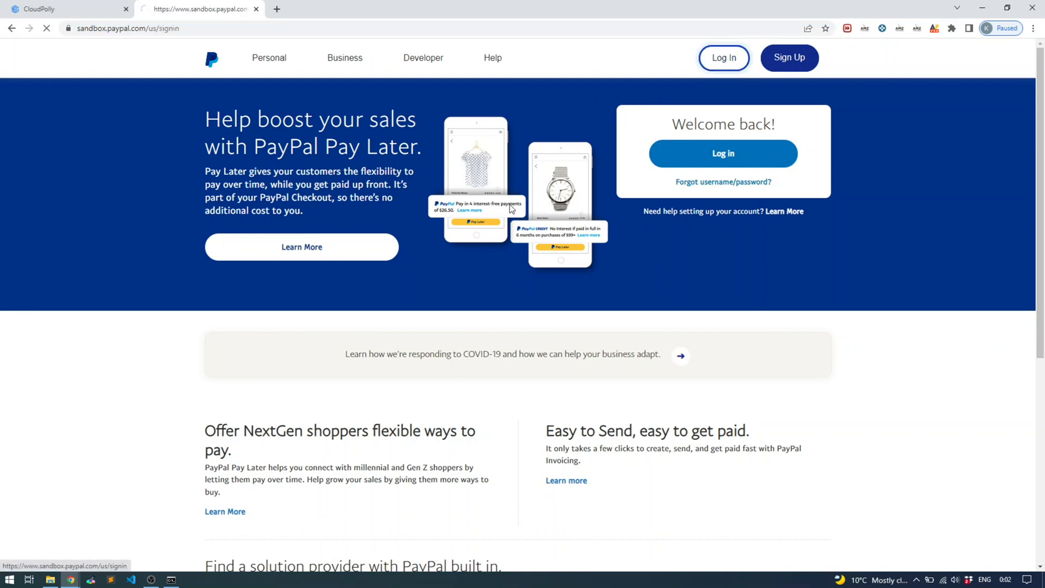
click(459, 200)
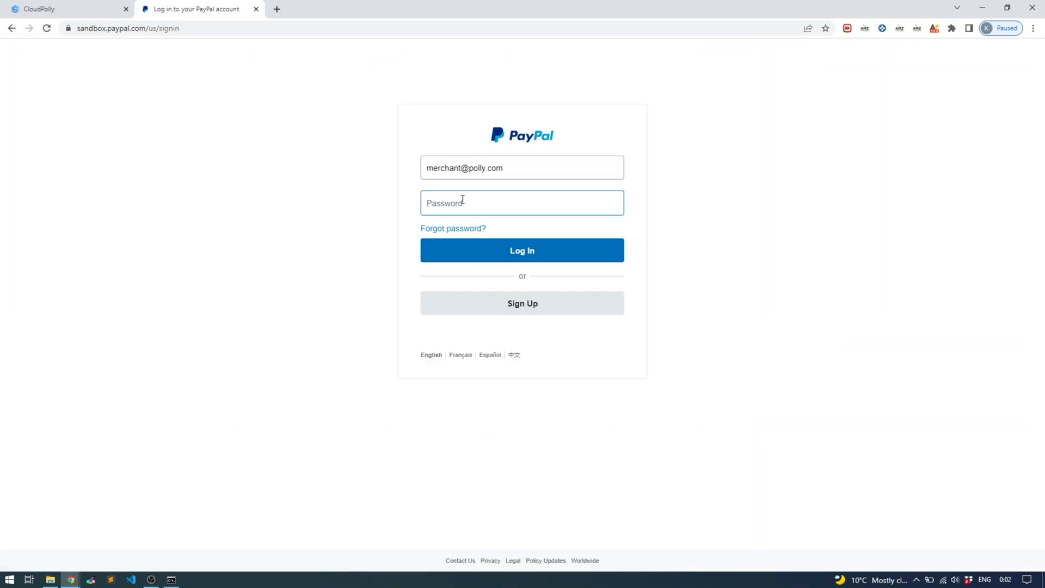
text(•••••••••)
click(536, 256)
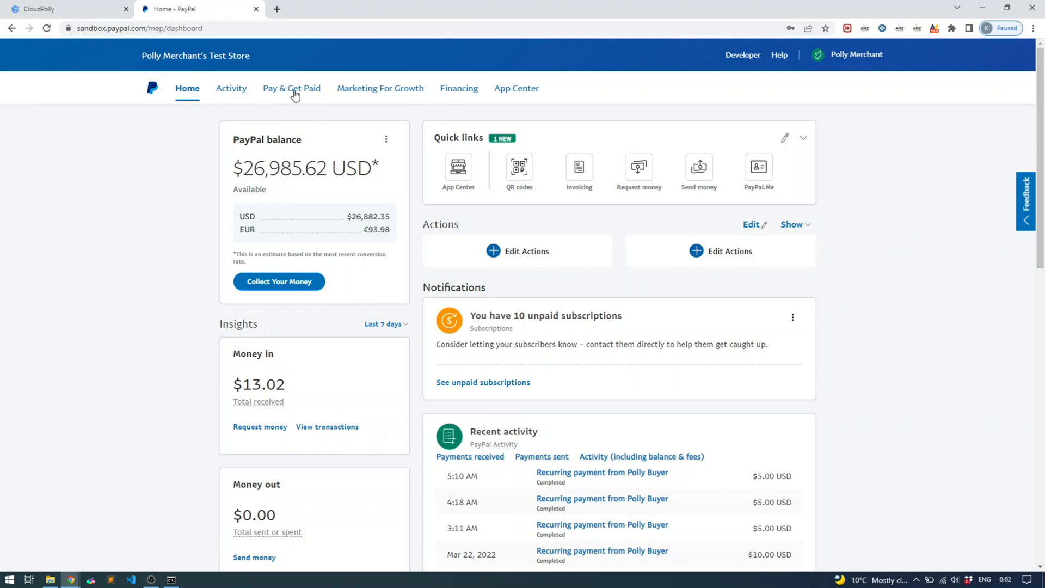
- Go to the merchant account's subscription plans and start creating a new plan
click(291, 92)
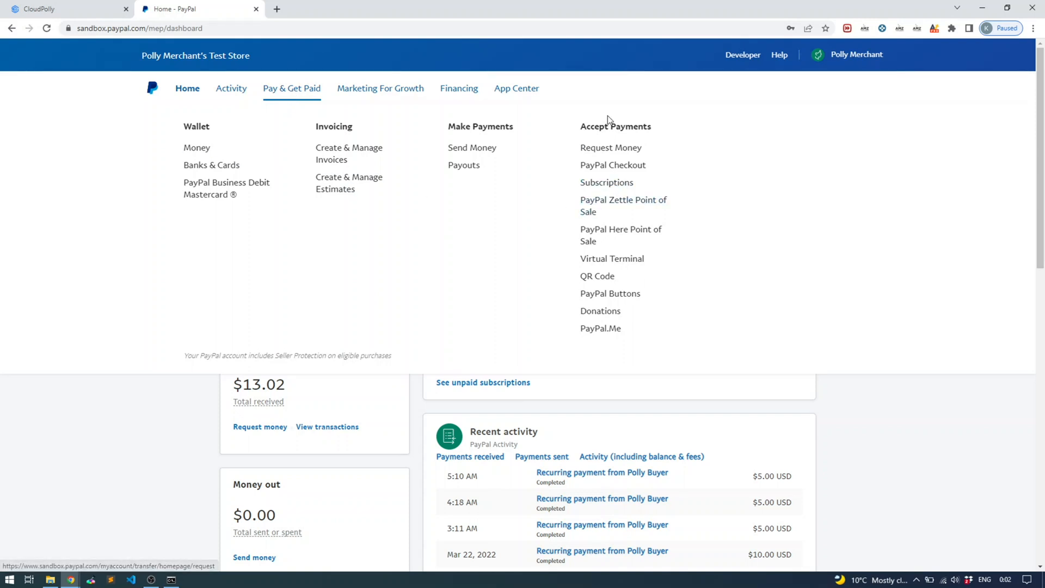
click(614, 188)
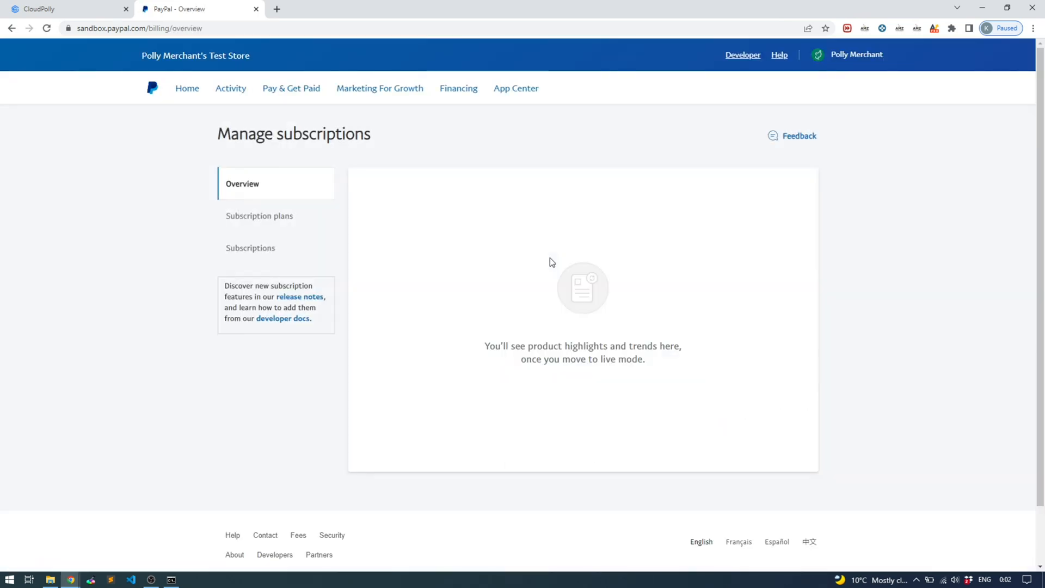
click(255, 217)
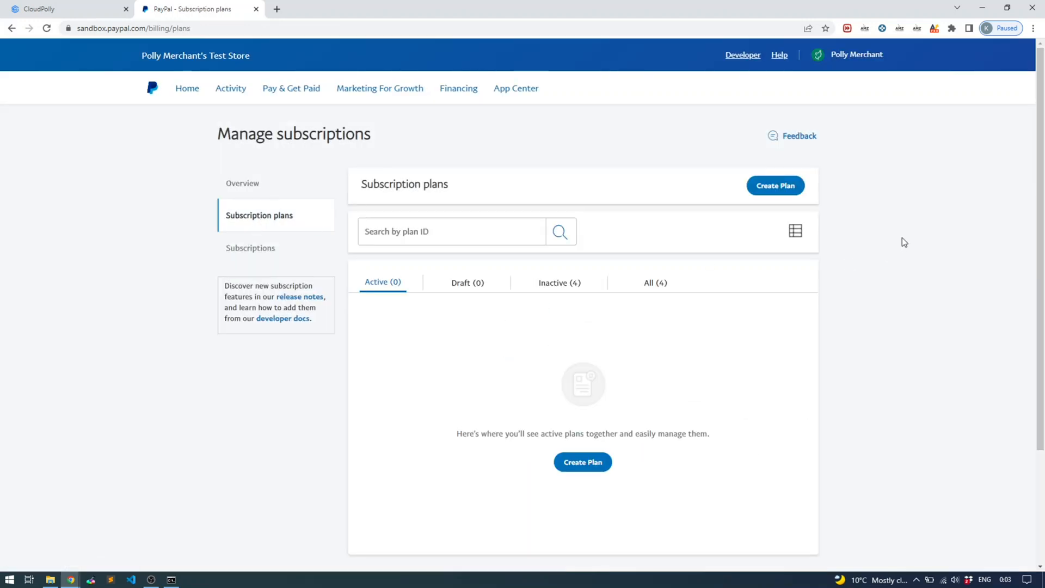
click(773, 185)
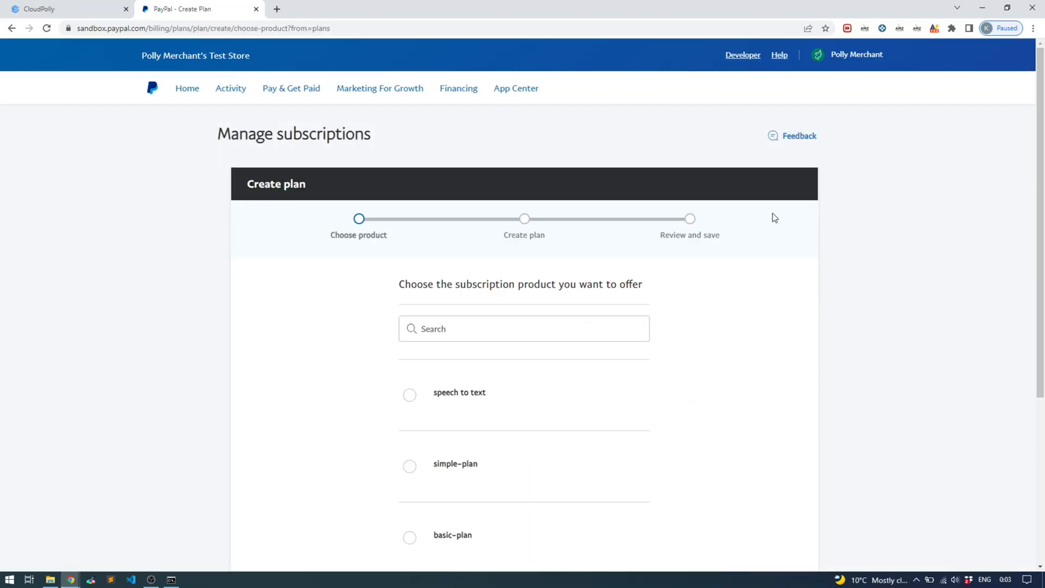
- Create a new subscription product named TTS with the description "Text to Speech Plans"
scroll(620, 337, down, 1)
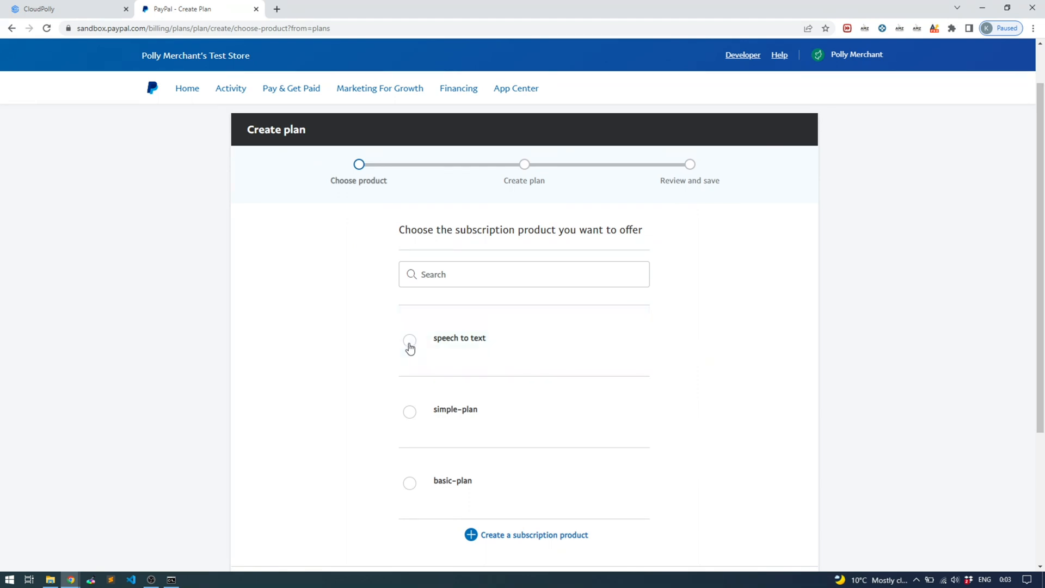
scroll(338, 348, down, 2)
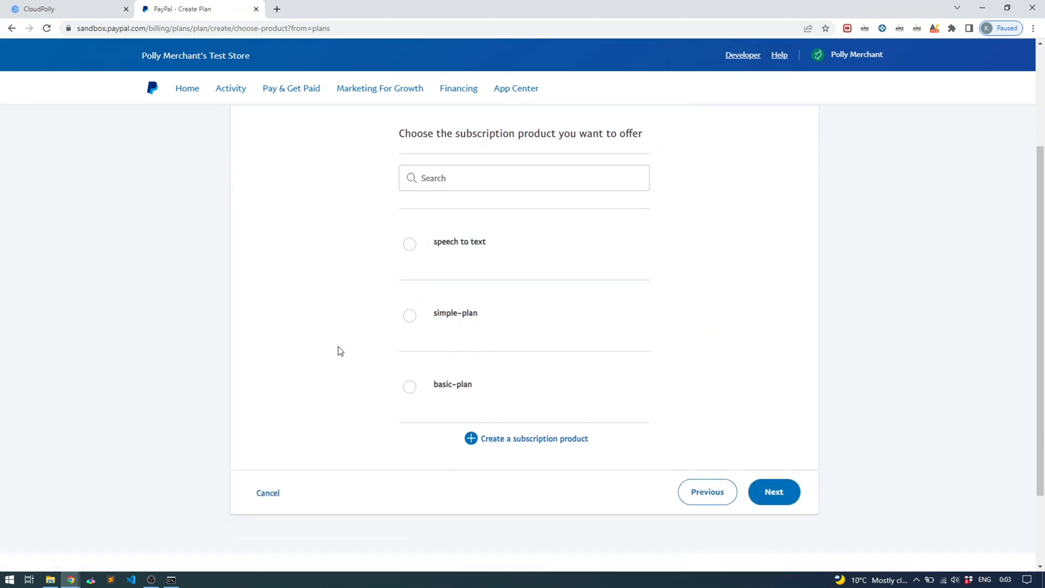
scroll(338, 351, up, 1)
scroll(723, 426, down, 1)
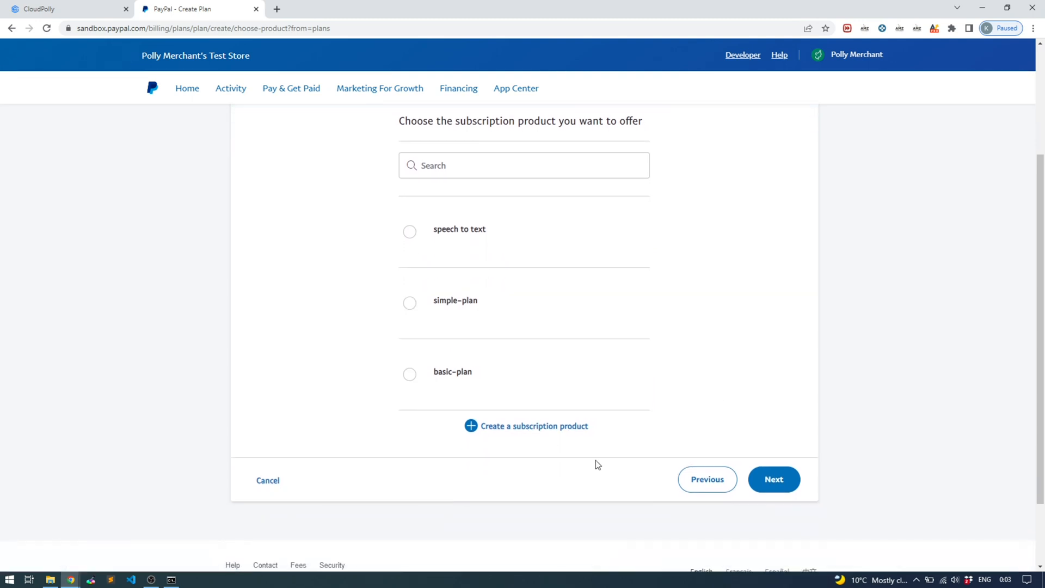
click(534, 426)
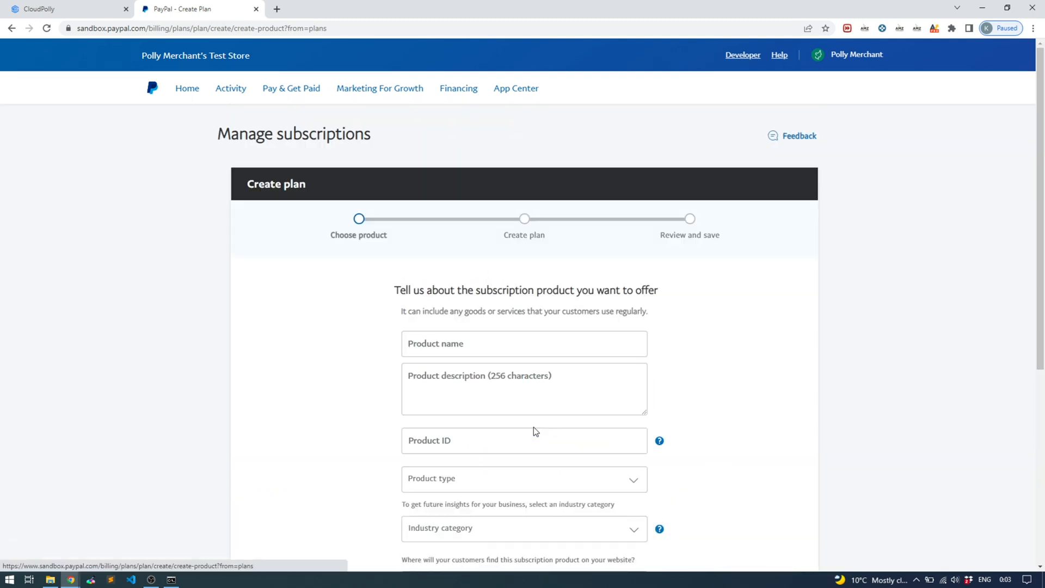
click(494, 344)
text(TTS)
click(489, 381)
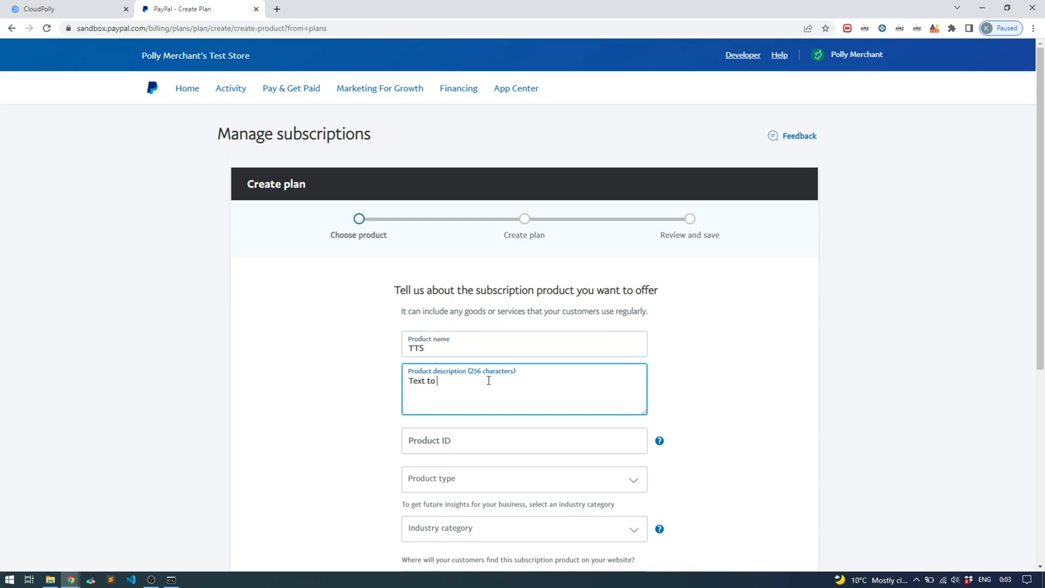
text(Text to Speech)
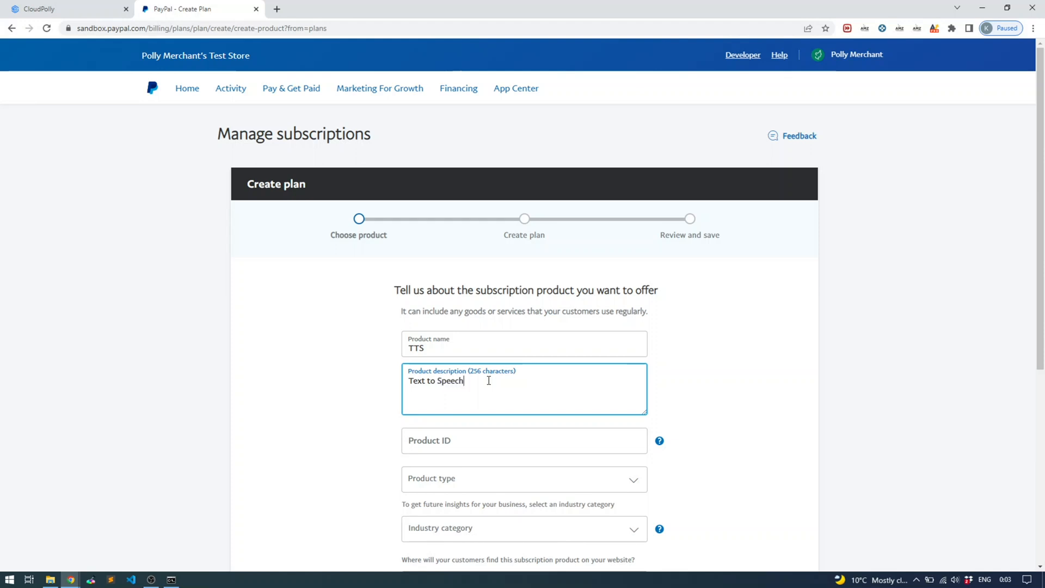
text( Plans)
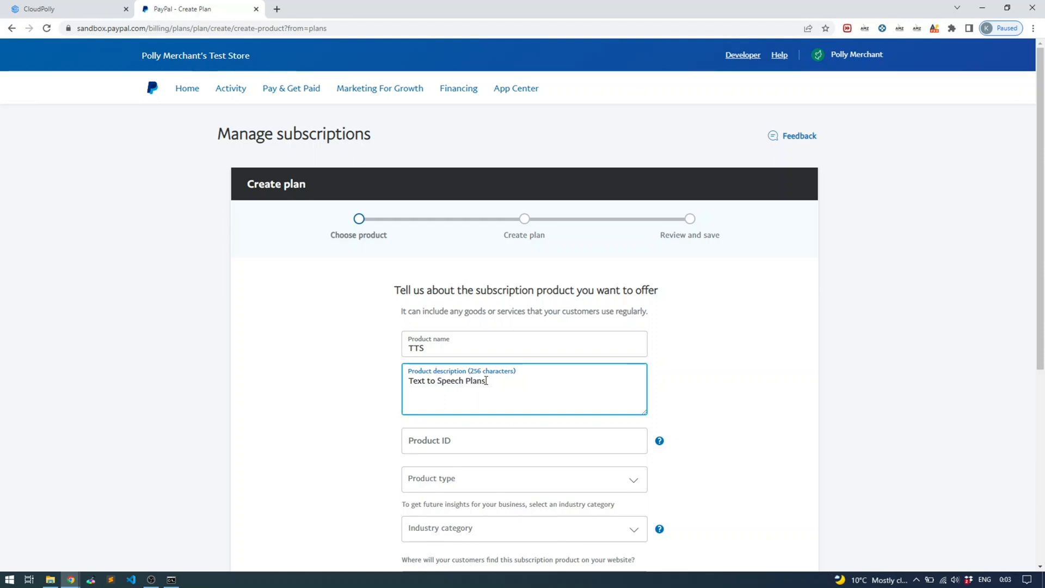
click(720, 384)
- Set the product type to Services, leave the industry category empty, and save the product
scroll(719, 383, down, 2)
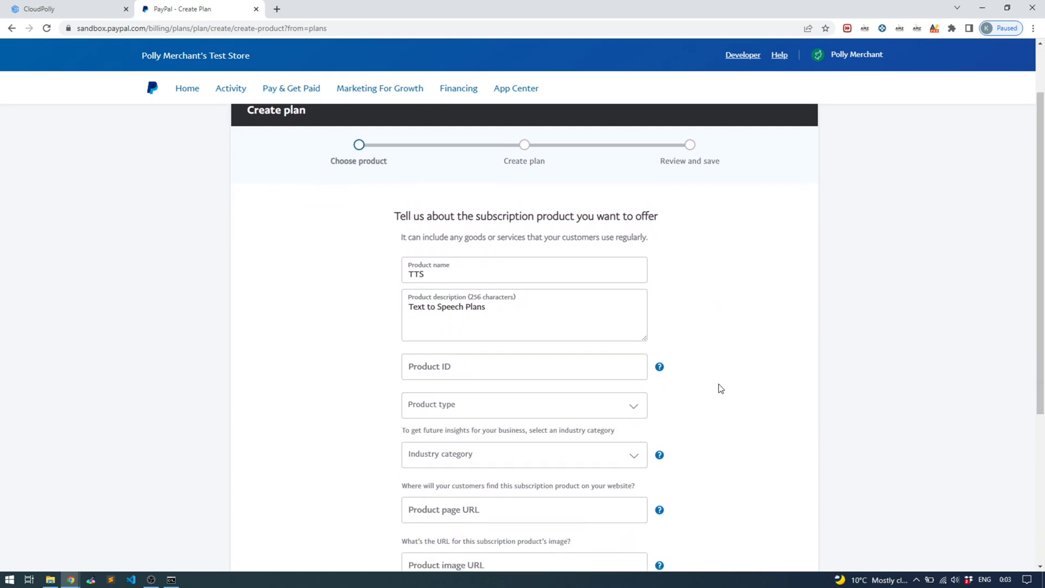
click(593, 381)
scroll(746, 379, down, 1)
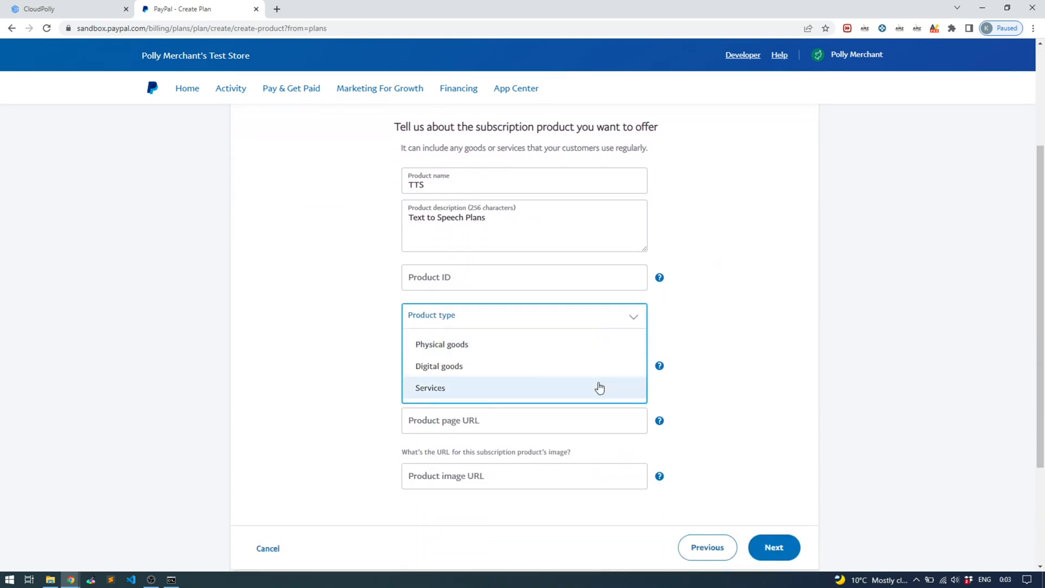
click(536, 391)
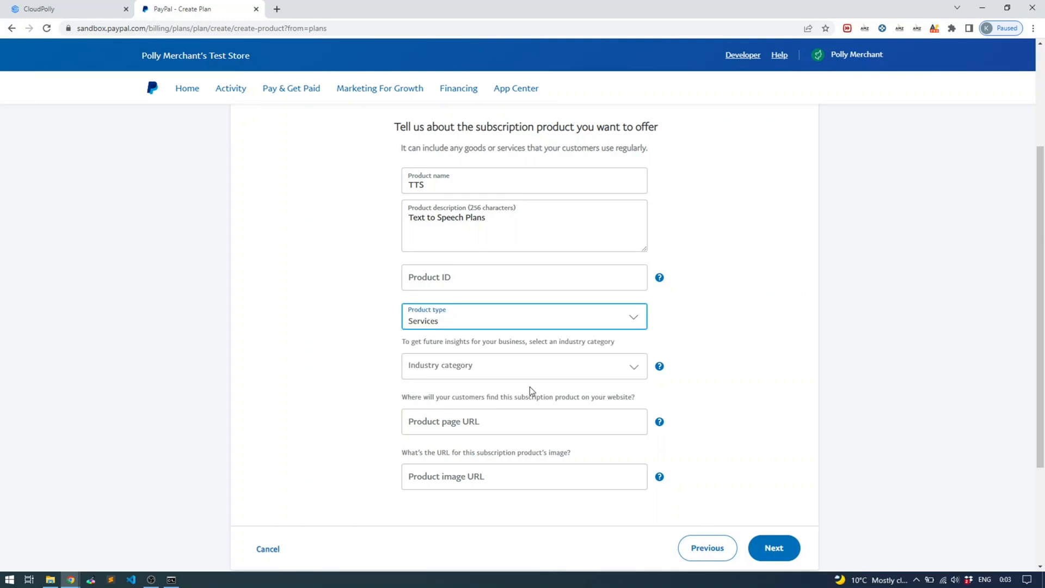
scroll(784, 310, down, 1)
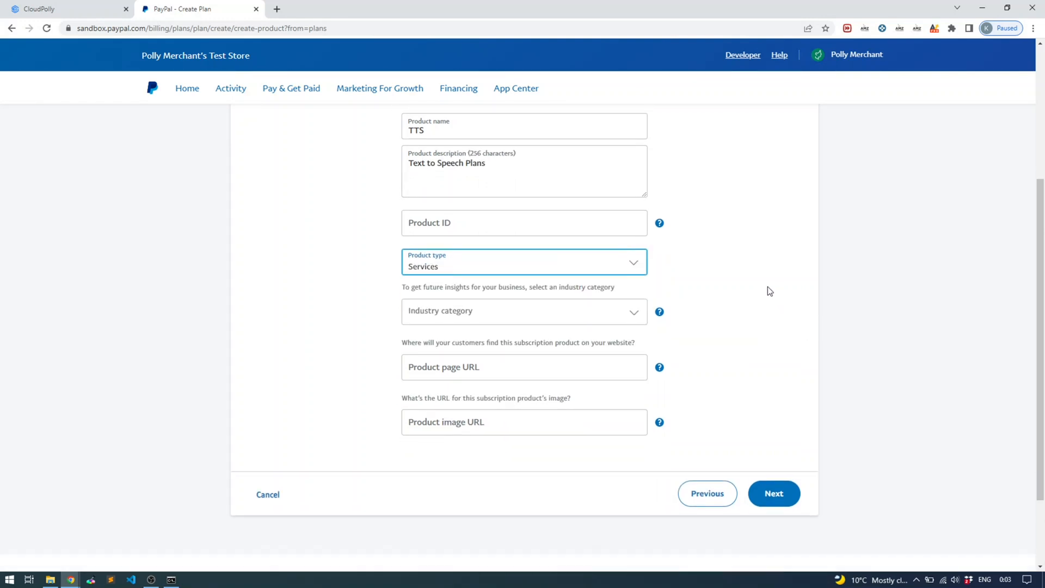
click(599, 315)
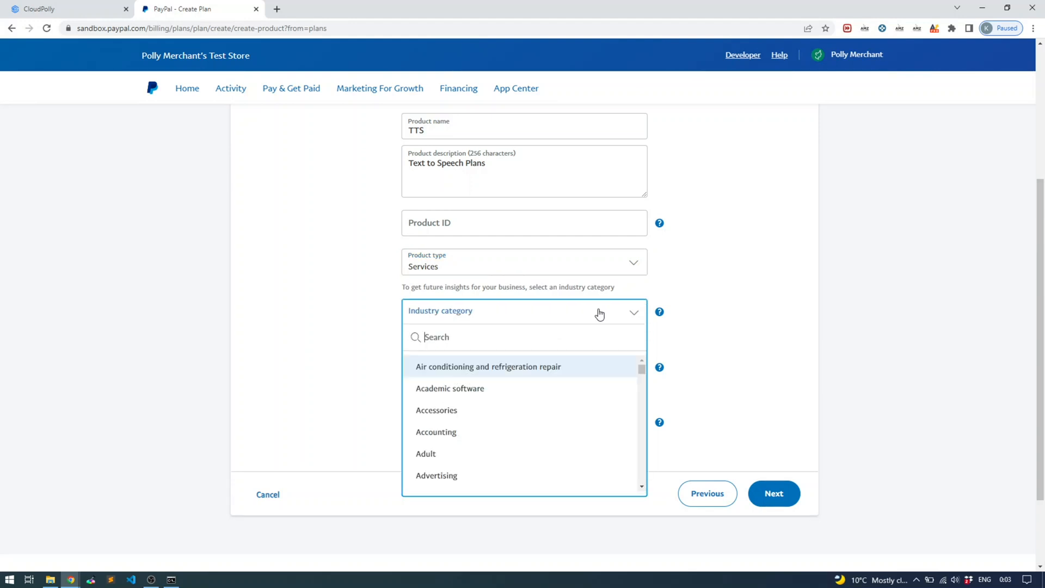
click(766, 297)
scroll(767, 299, down, 1)
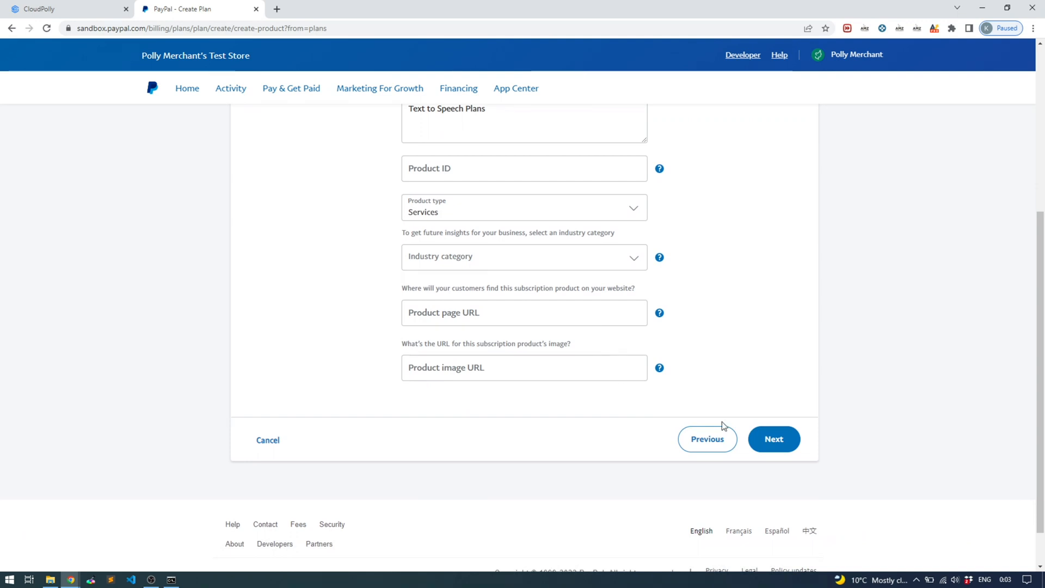
click(774, 440)
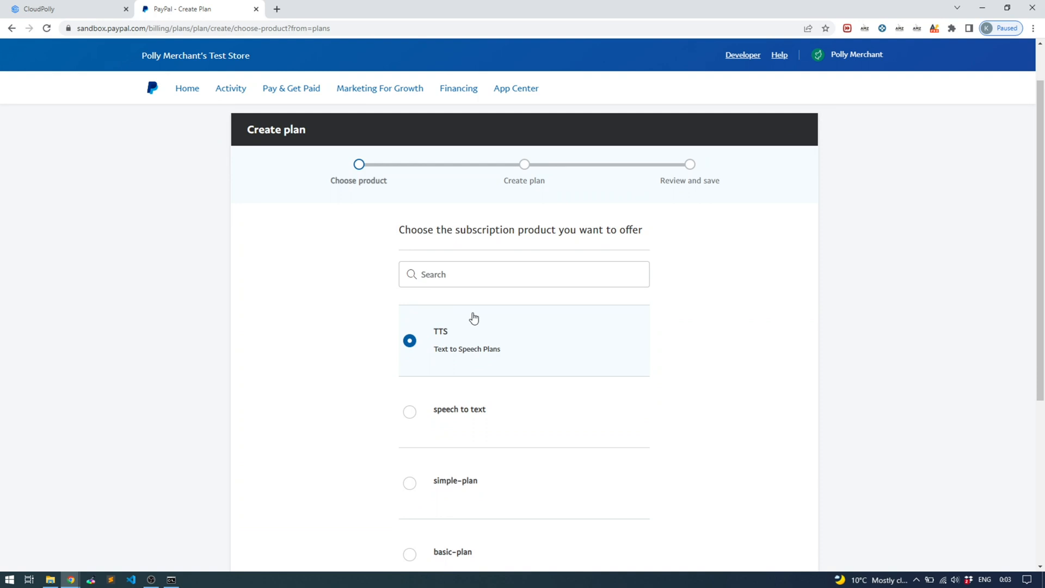
- Base the plan on the TTS product and continue with fixed pricing
scroll(488, 350, down, 5)
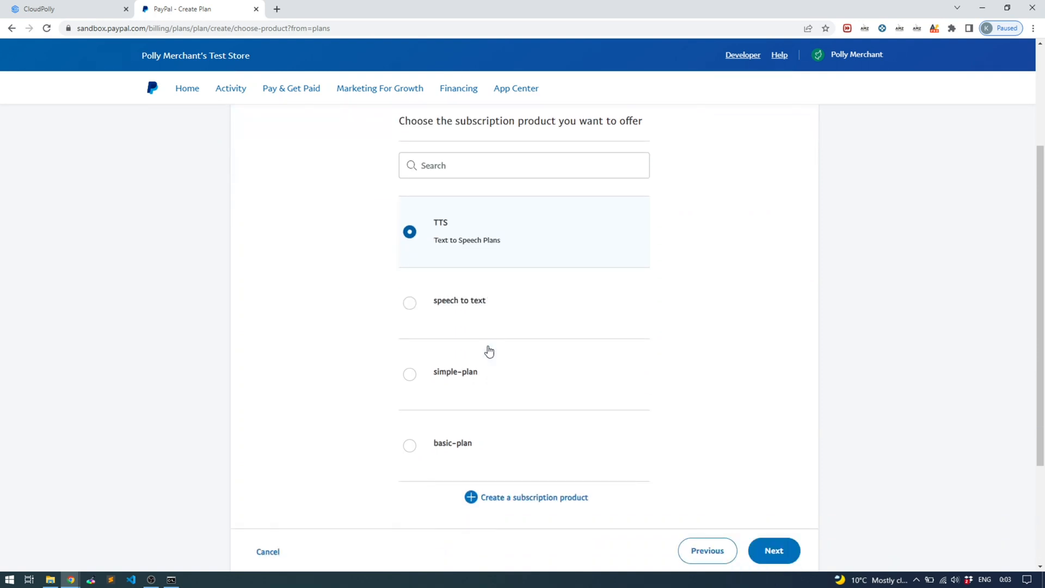
click(776, 390)
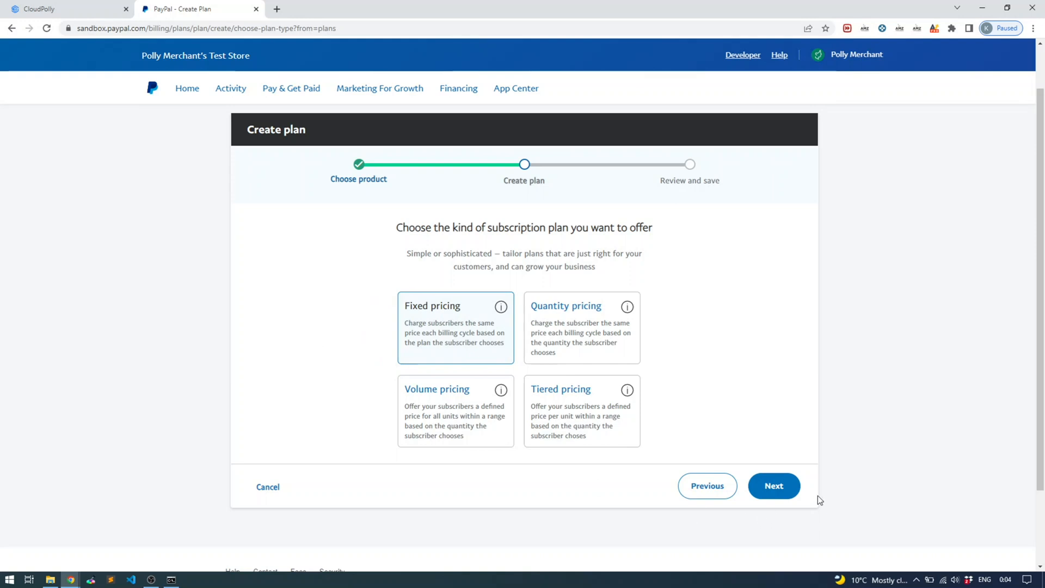
click(771, 485)
- Name the plan Entry, describe it as "Entry plan for text to speech services - 100000", and continue to the pricing details
click(526, 371)
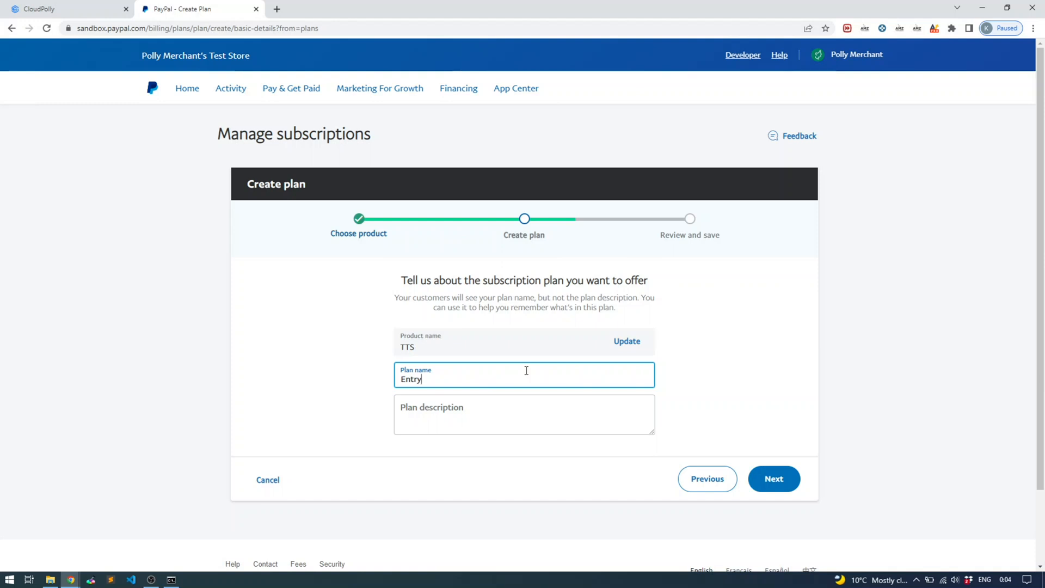
click(520, 417)
text(Entry )
text(paln)
key(BackSpace)
key(BackSpace)
key(BackSpace)
key(BackSpace)
text(lan for text to s)
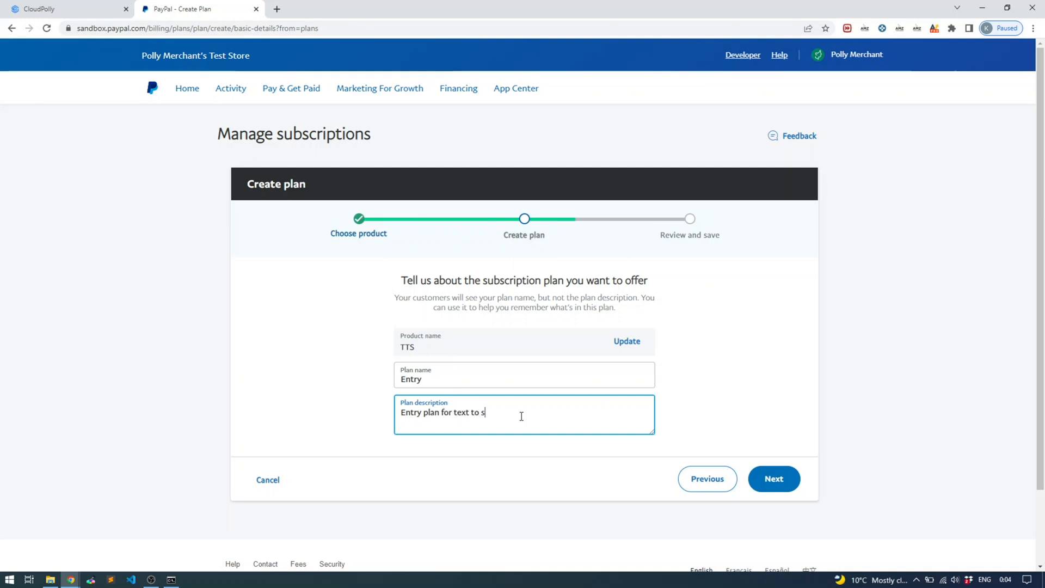
text(peech services - )
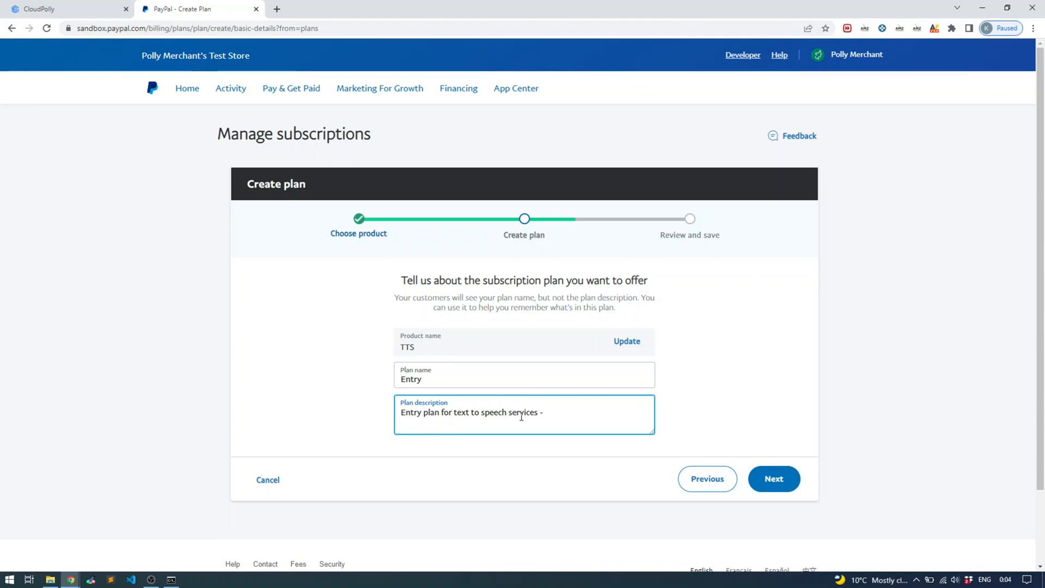
text(100000)
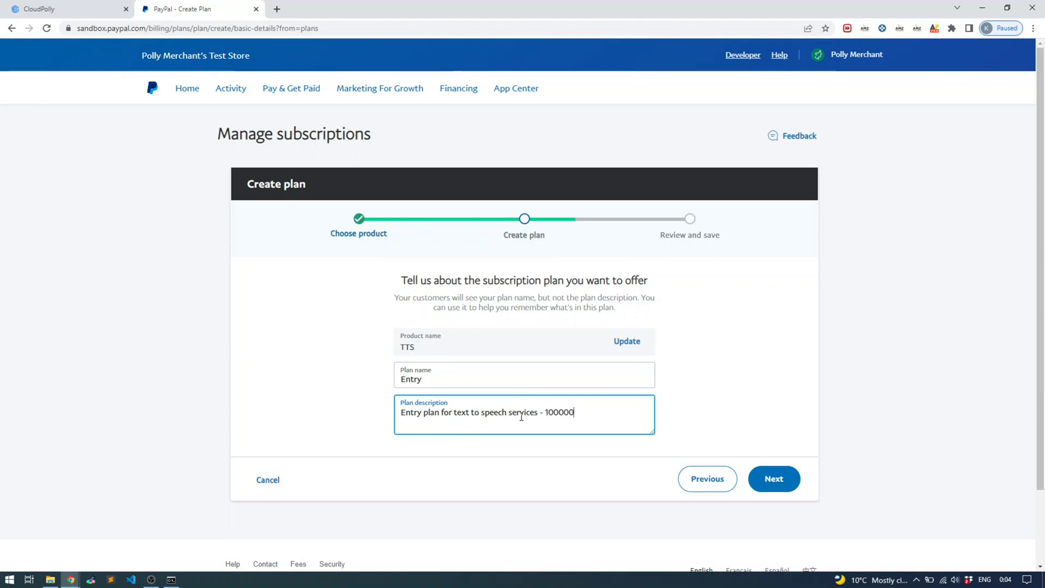
click(776, 480)
- Review the available currencies for the plan's pricing and choose USD
scroll(845, 416, down, 1)
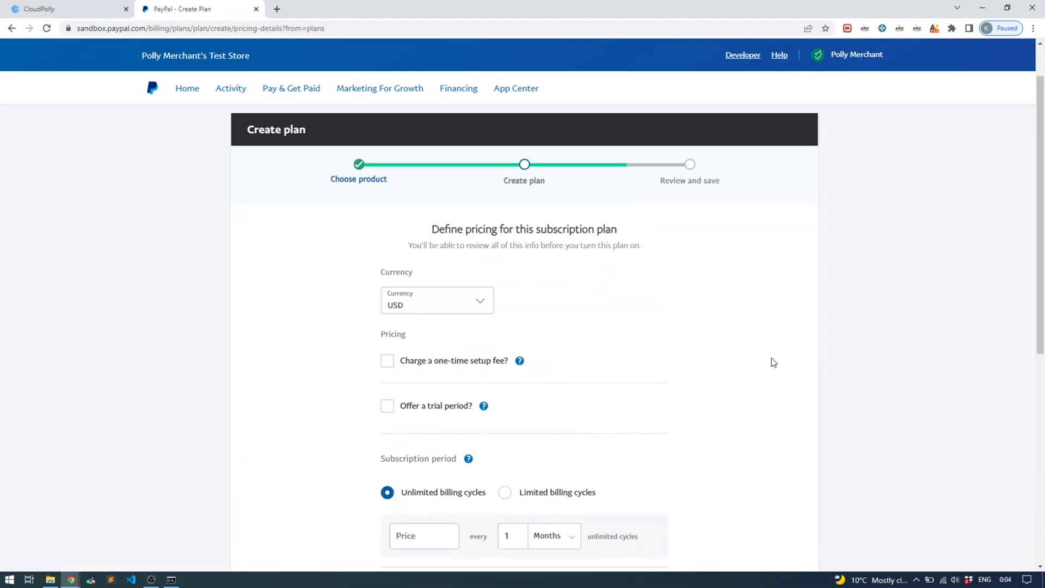
scroll(531, 305, down, 1)
click(480, 251)
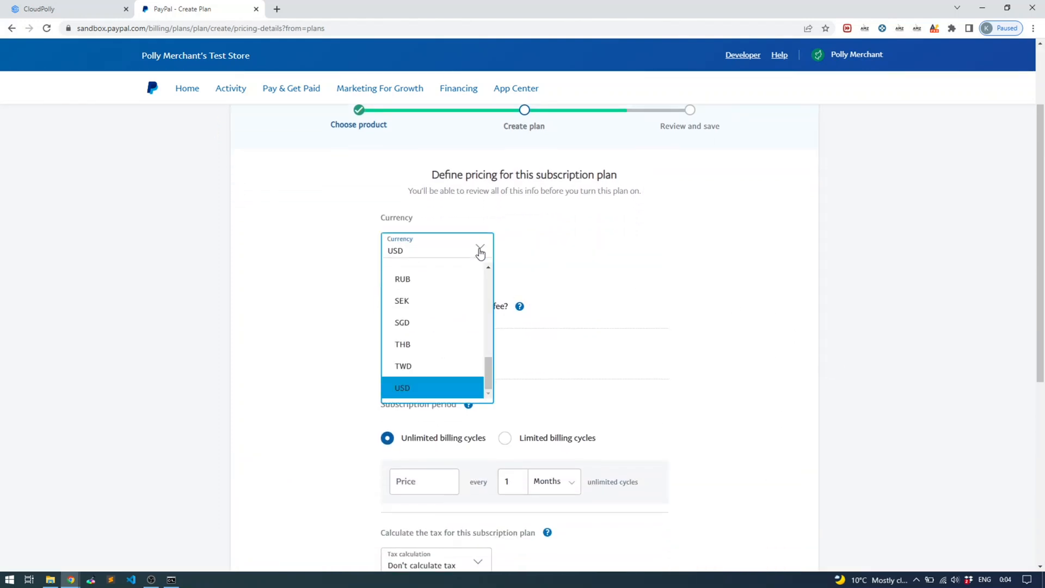
scroll(456, 388, up, 8)
scroll(456, 387, down, 3)
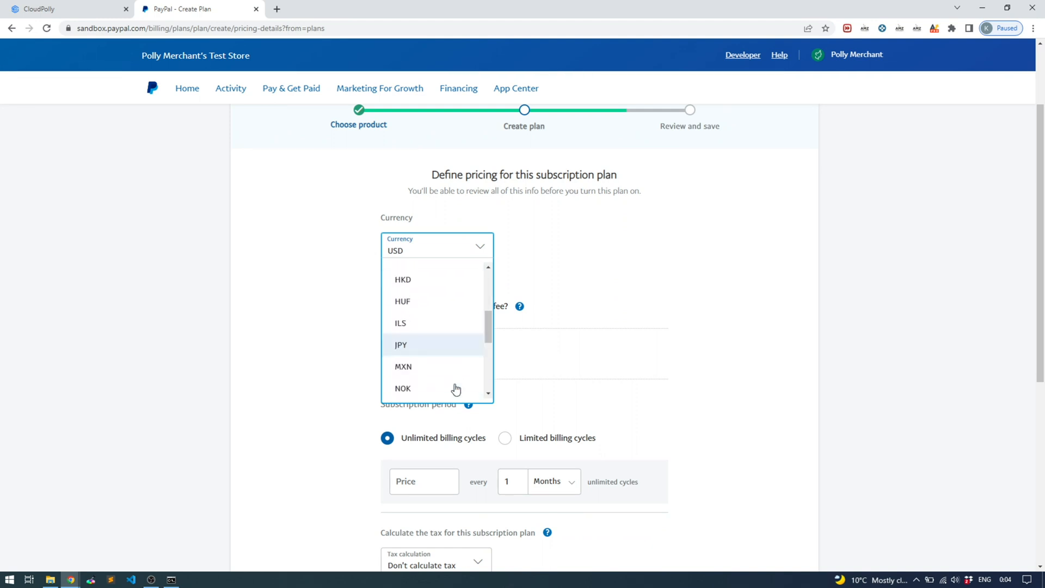
scroll(456, 388, down, 3)
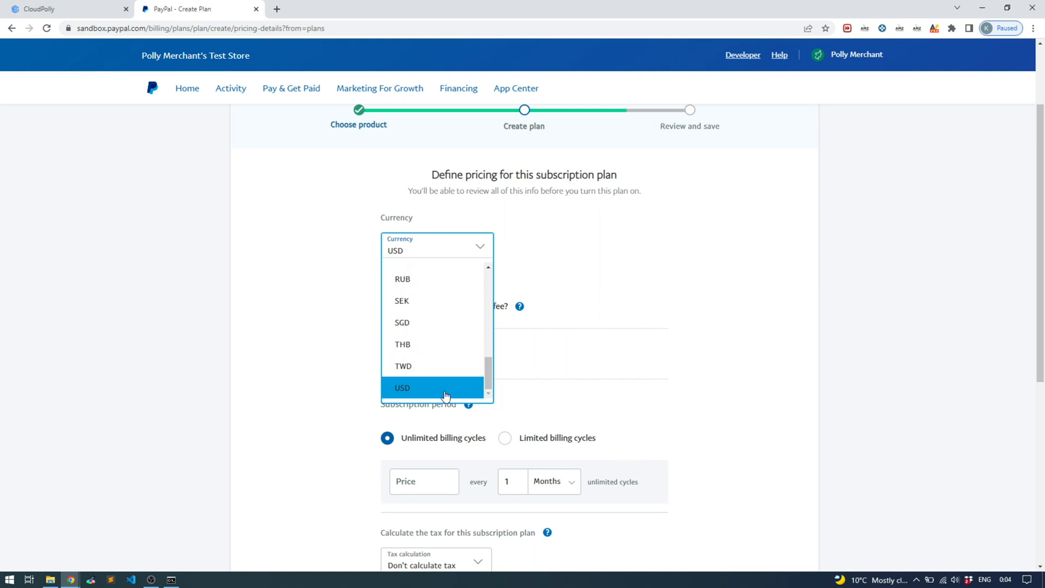
click(445, 394)
- Examine the plan's one-time setup fee, trial period and subscription billing cycle options
scroll(660, 276, down, 1)
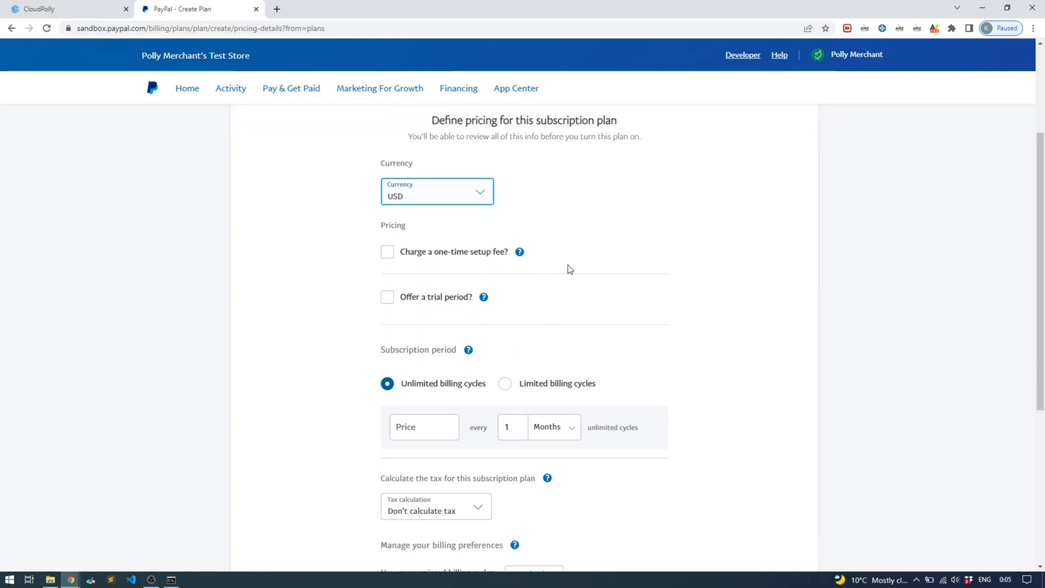
mouse_move(517, 256)
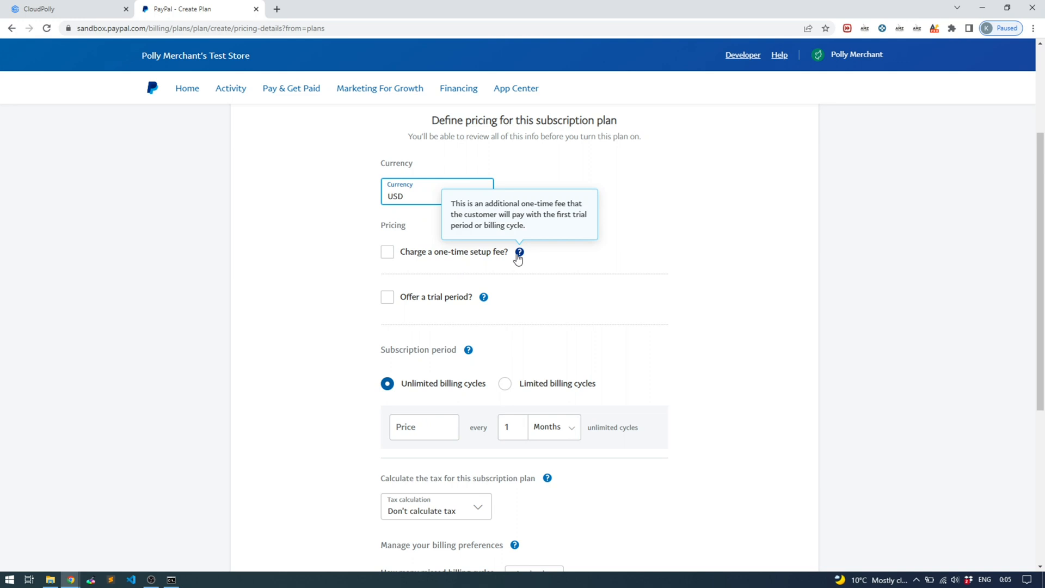
scroll(324, 289, down, 1)
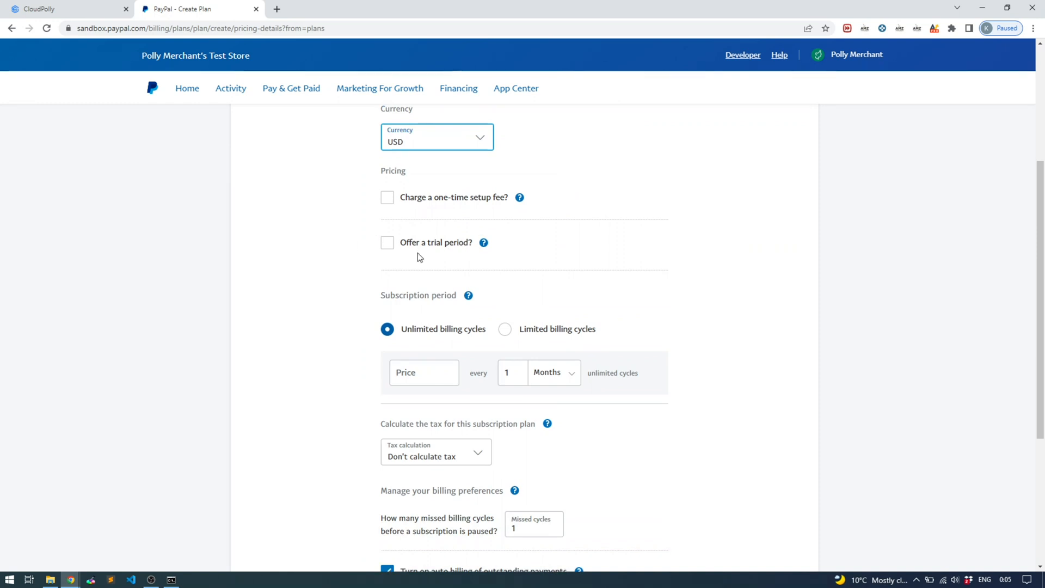
scroll(303, 294, up, 1)
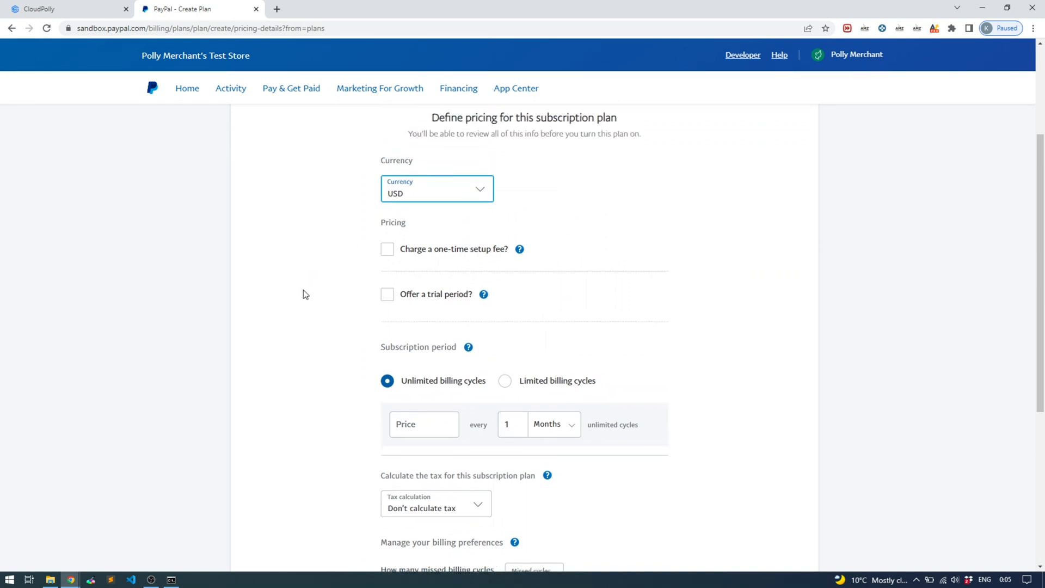
scroll(303, 294, down, 2)
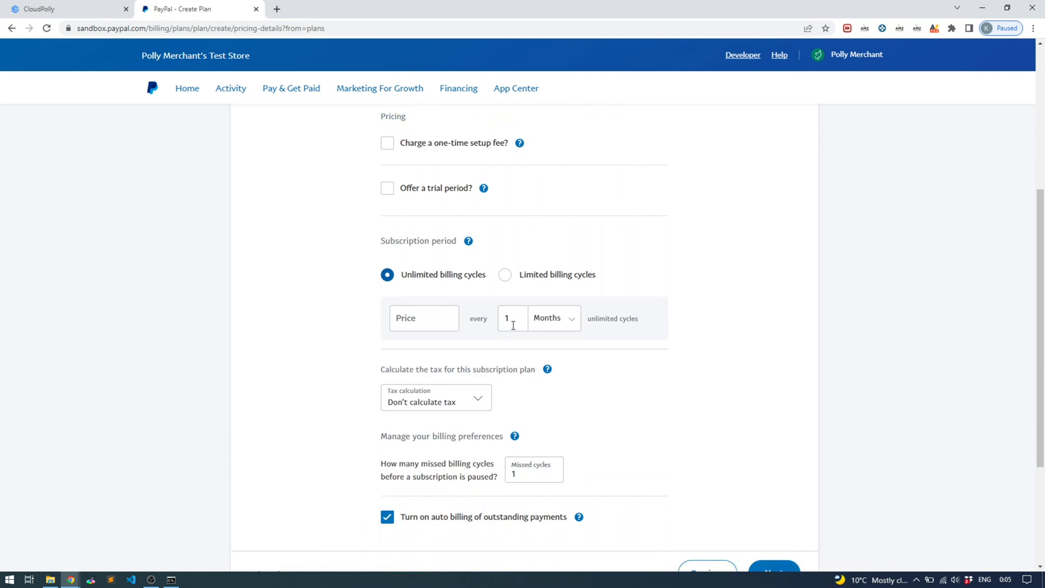
click(548, 321)
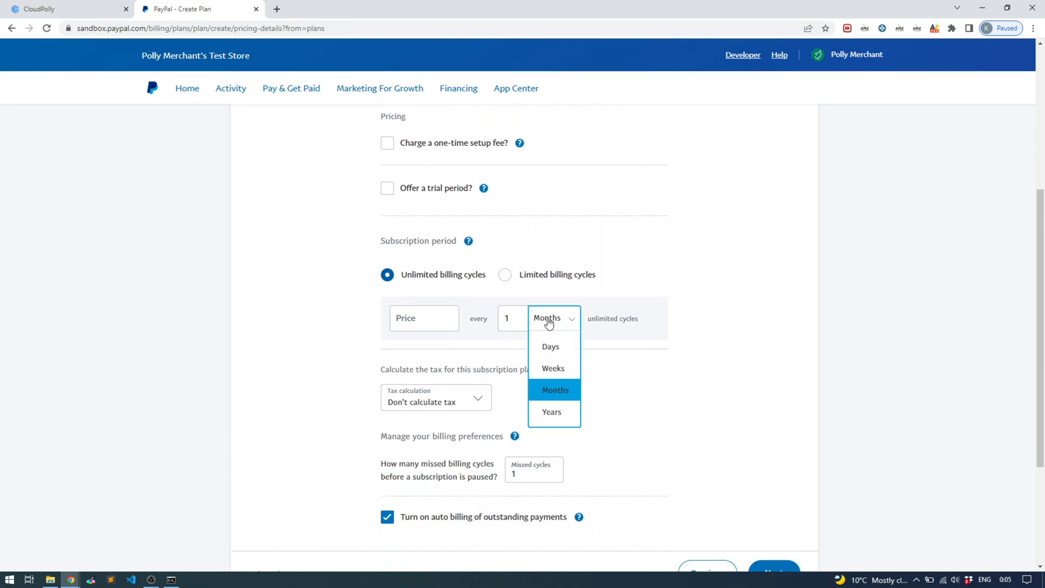
click(746, 315)
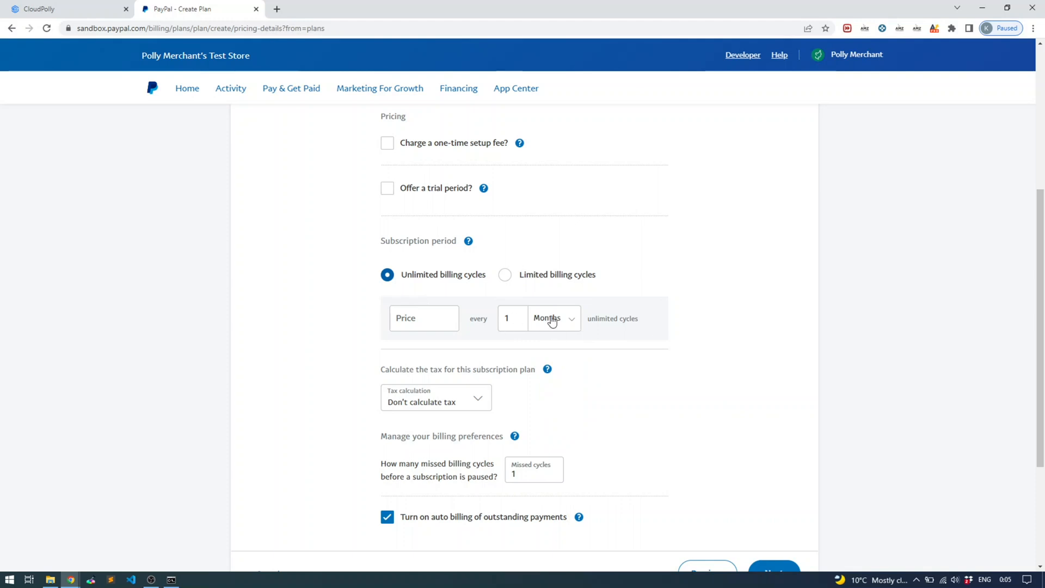
scroll(705, 300, down, 1)
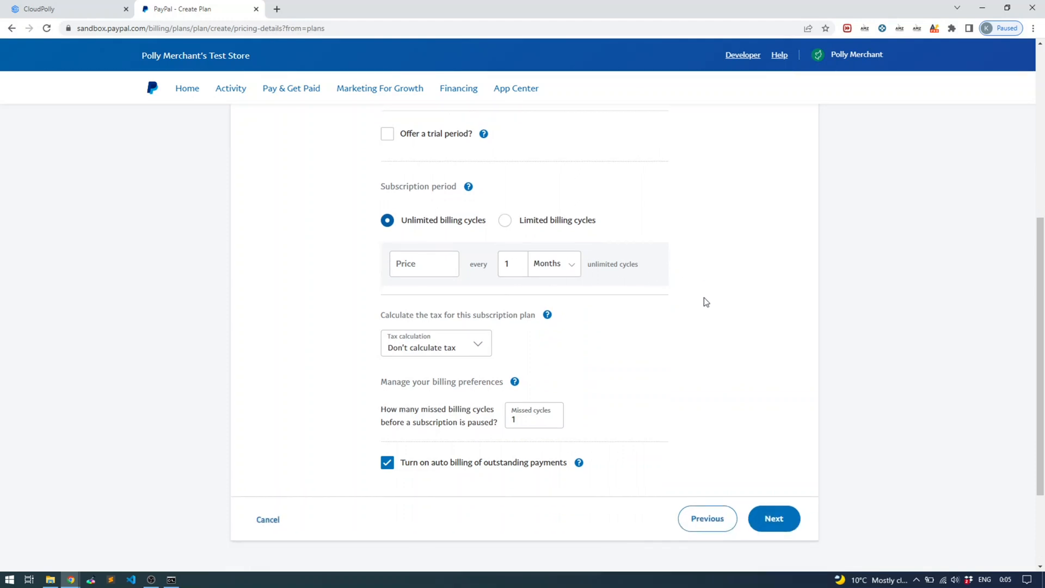
- Choose "Don't calculate tax" as the tax calculation for the subscription plan
click(472, 351)
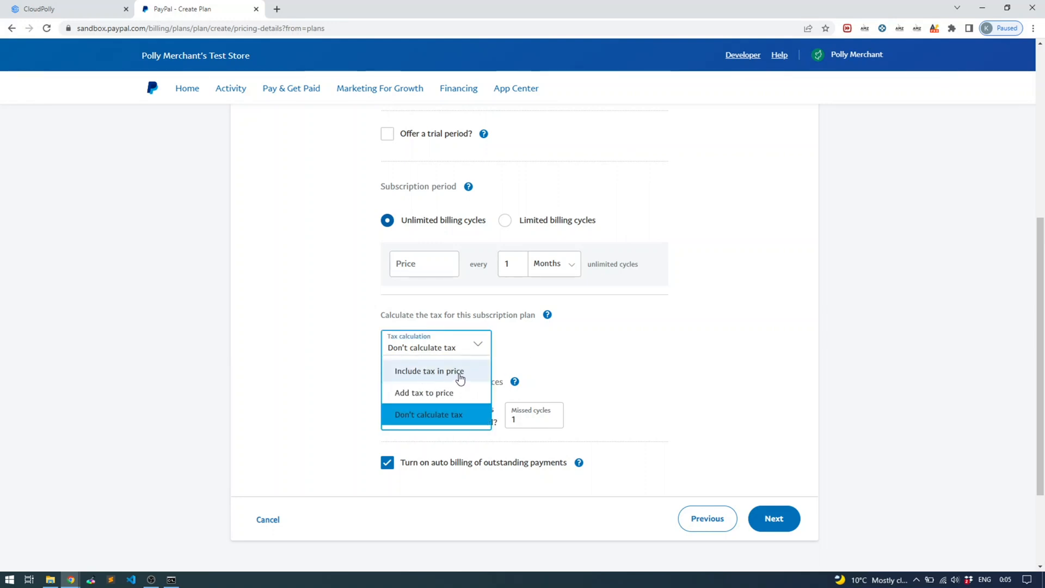
click(433, 416)
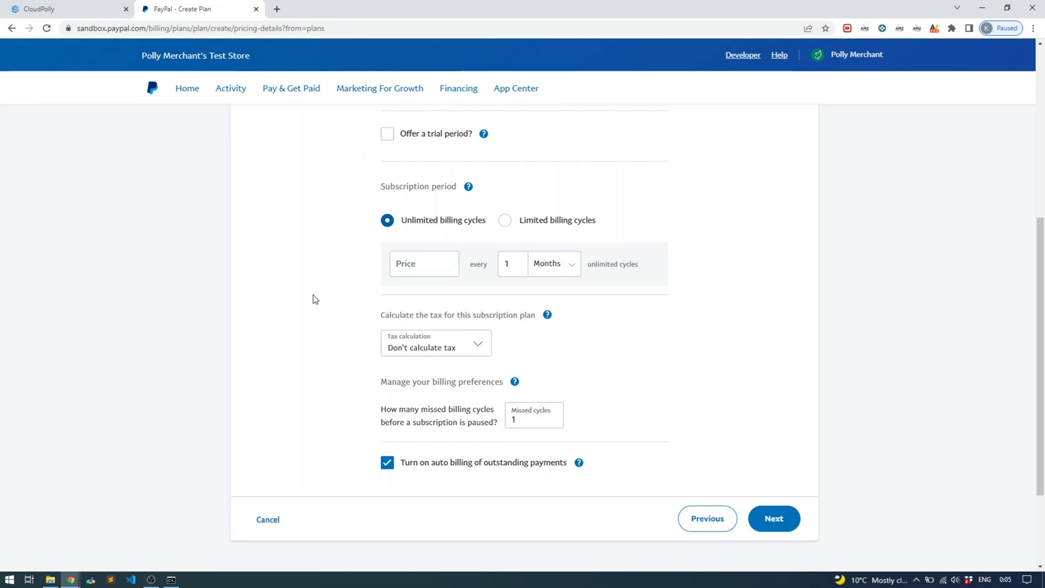
scroll(313, 295, down, 1)
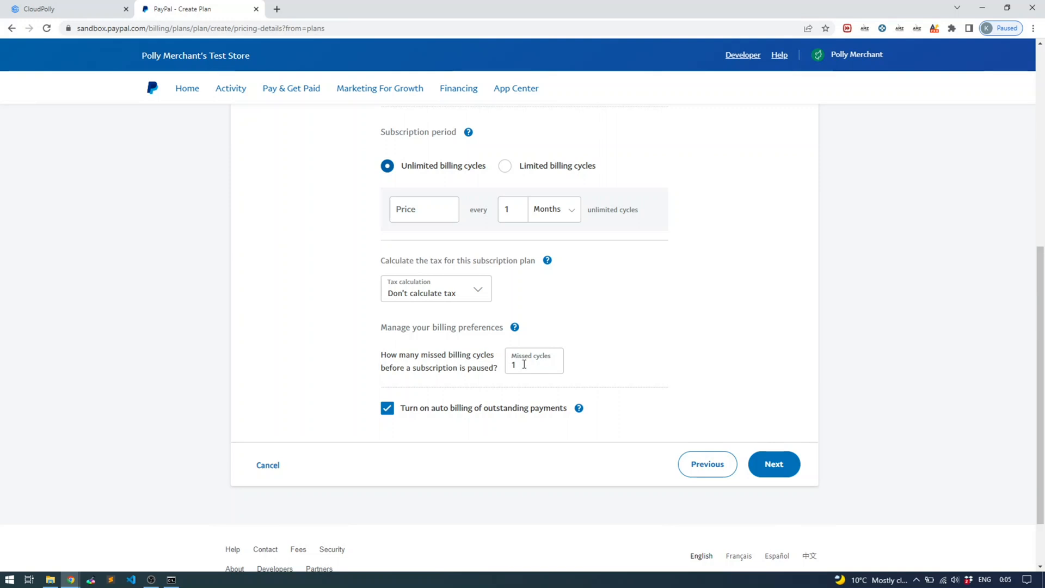
- Examine the plan's unlimited billing cycles, missed billing cycle limit and auto billing of outstanding payments settings
scroll(591, 349, up, 2)
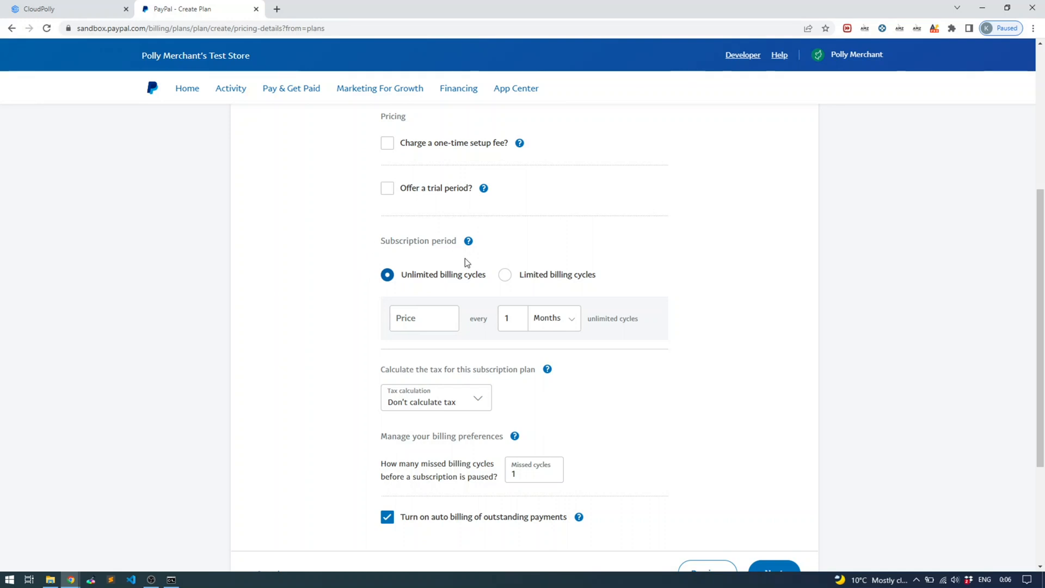
drag(479, 277, 401, 272)
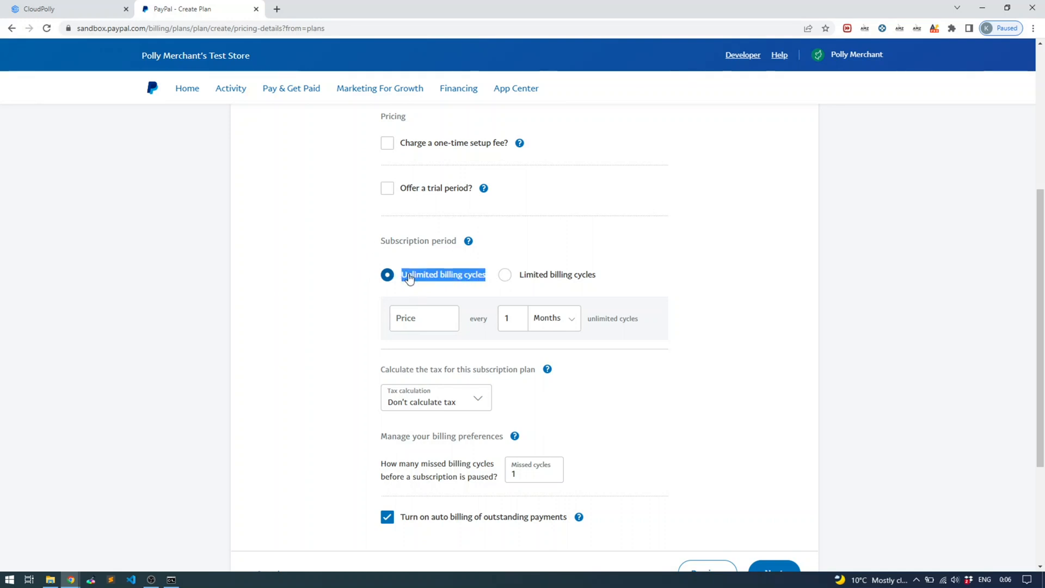
click(336, 288)
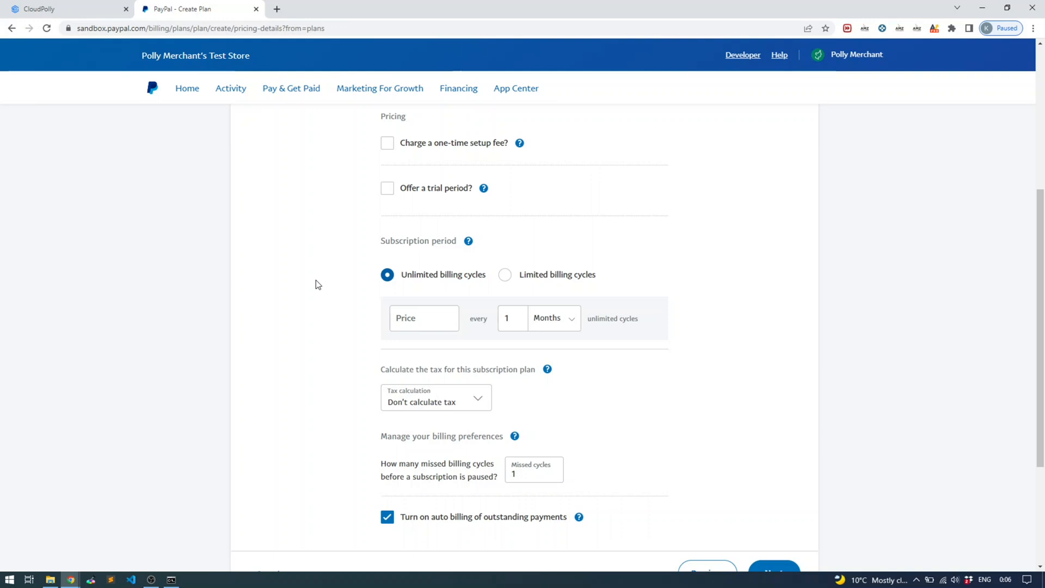
scroll(318, 284, down, 1)
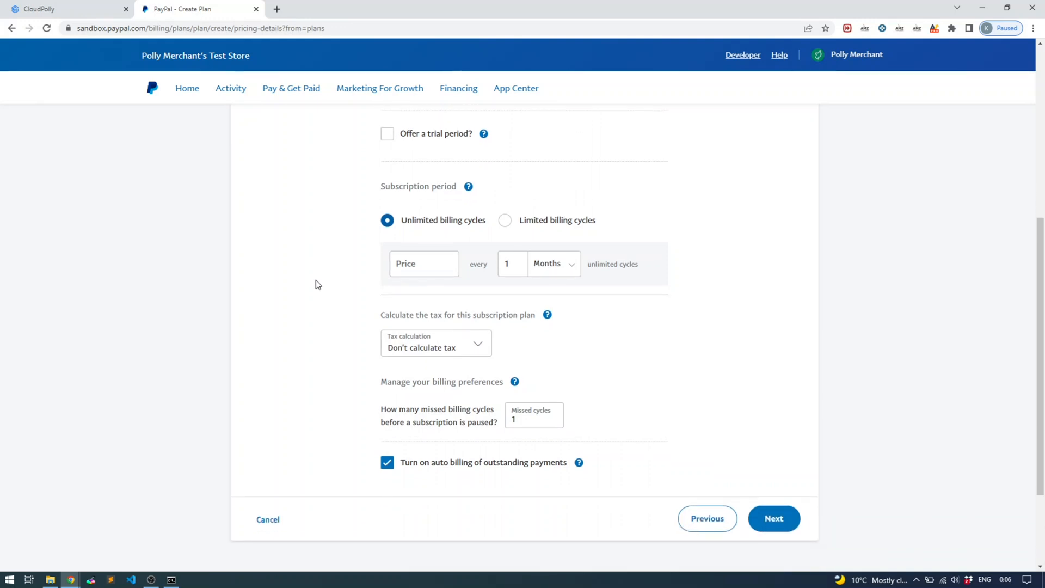
scroll(308, 297, down, 1)
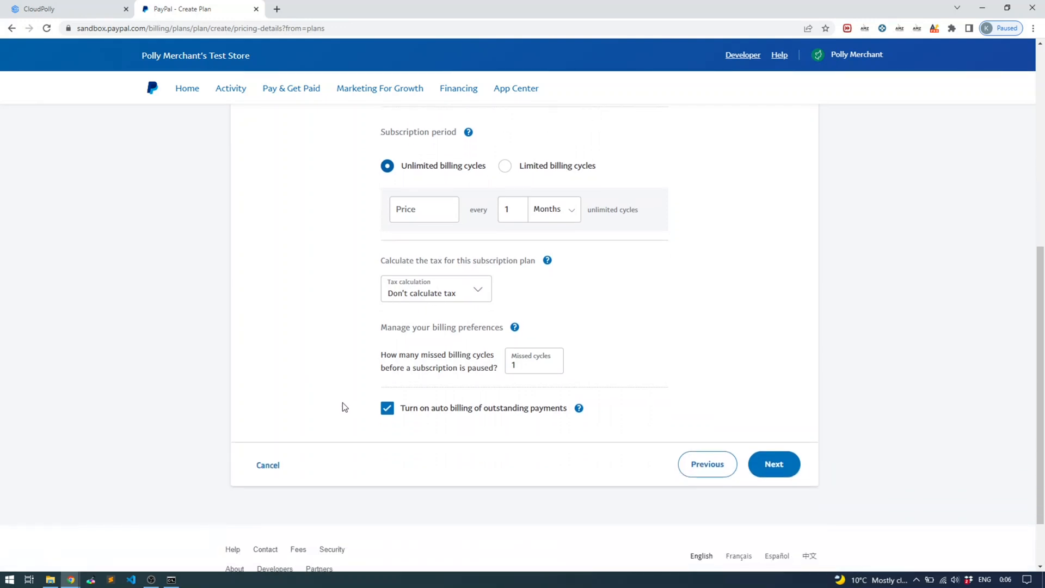
mouse_move(573, 412)
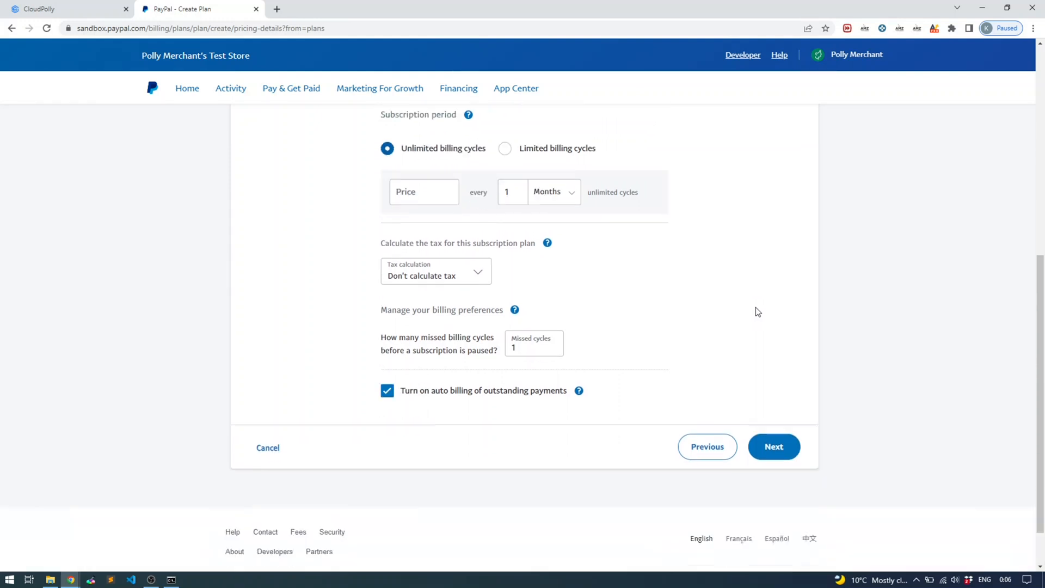
scroll(756, 326, down, 1)
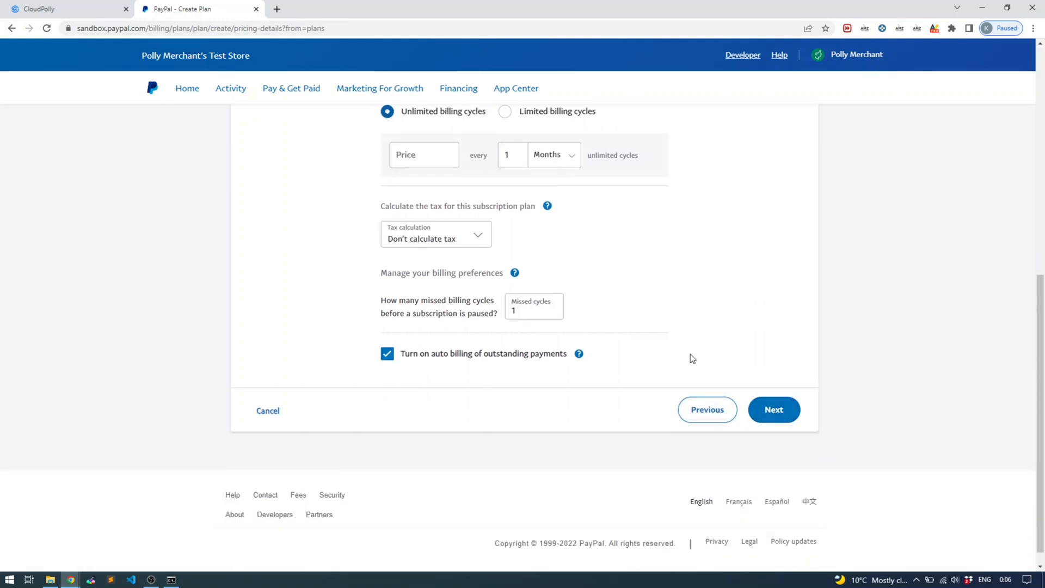
scroll(642, 358, up, 2)
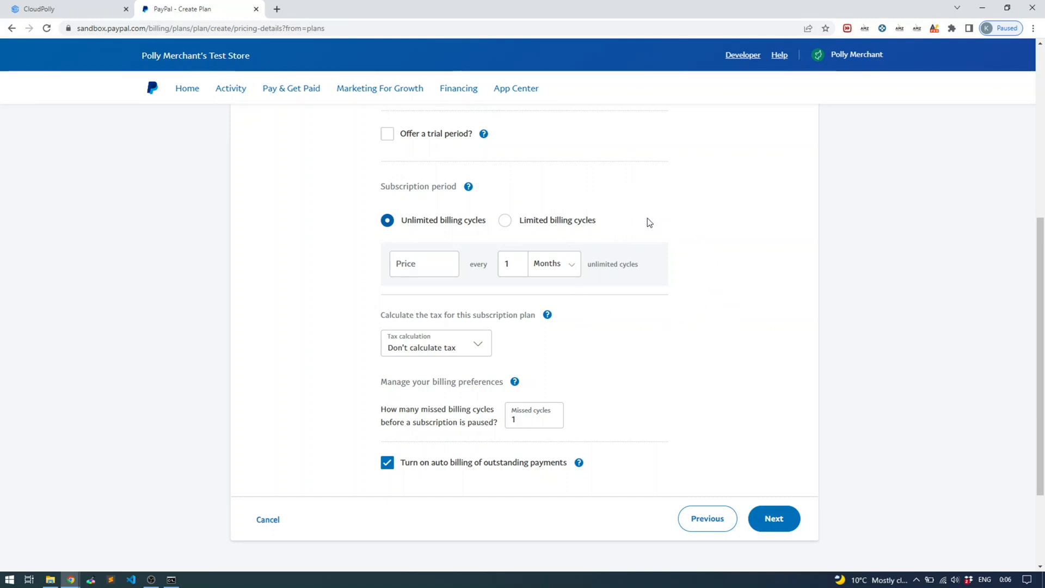
scroll(773, 506, up, 1)
scroll(697, 415, down, 2)
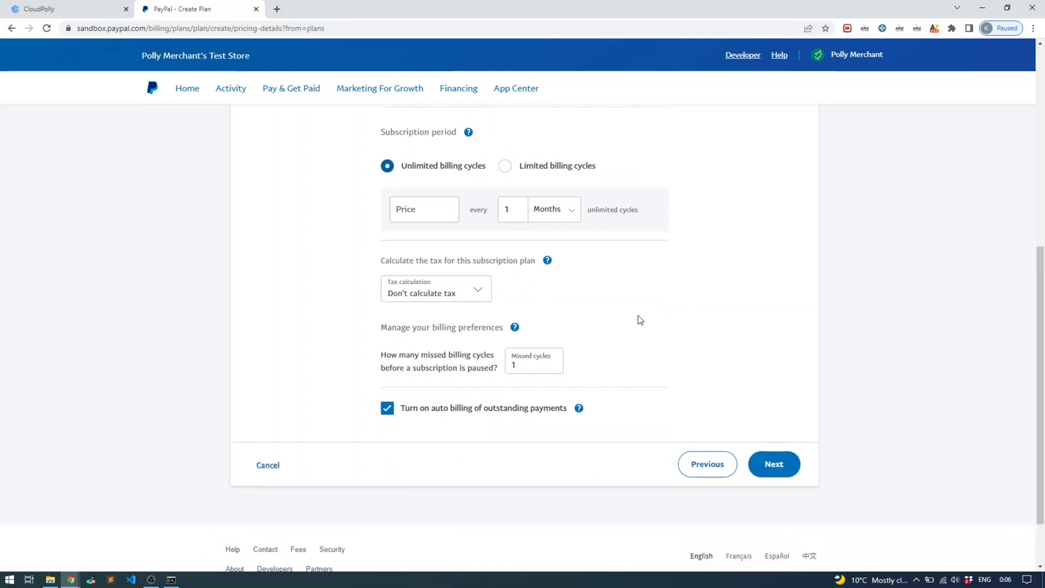
scroll(640, 320, up, 1)
mouse_move(539, 314)
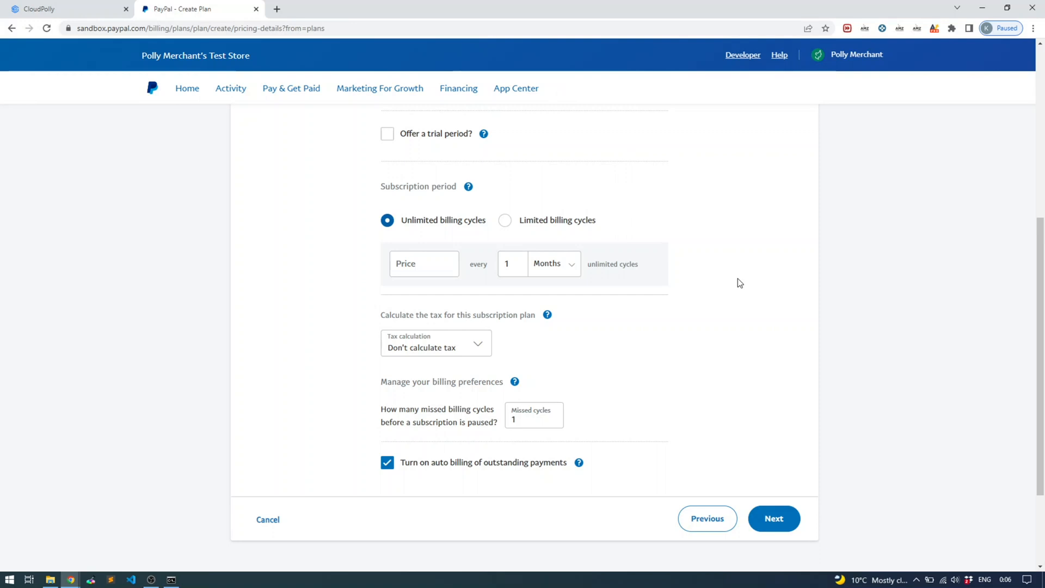
- Set the subscription price to $10 and continue to the plan's review page
scroll(739, 282, down, 1)
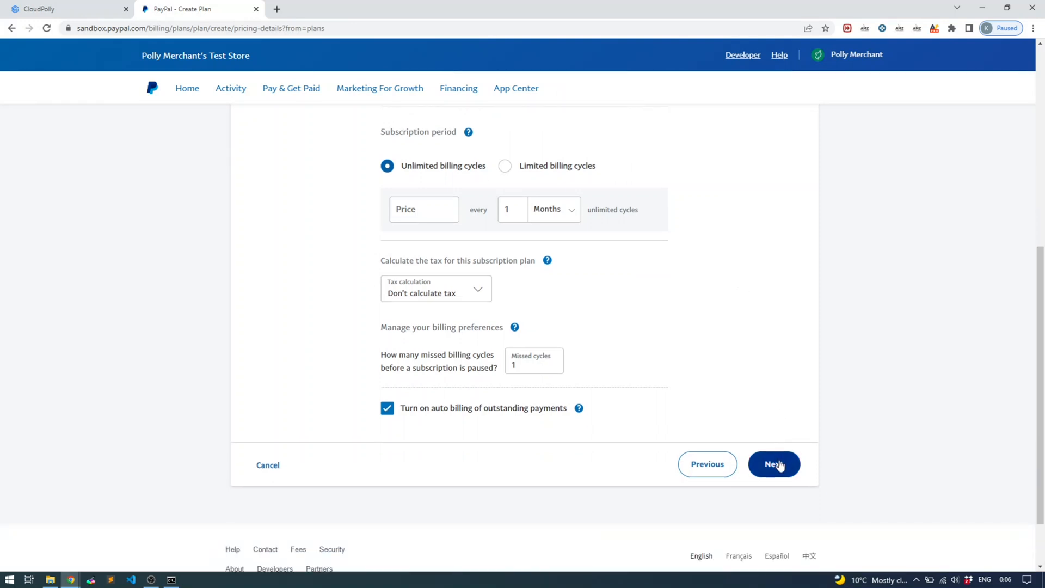
click(780, 465)
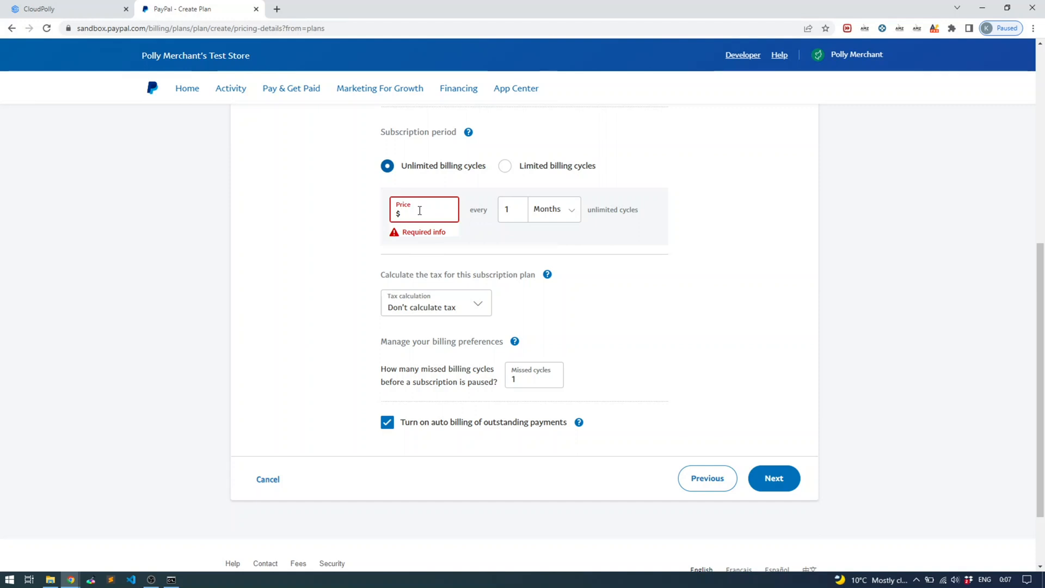
text(10)
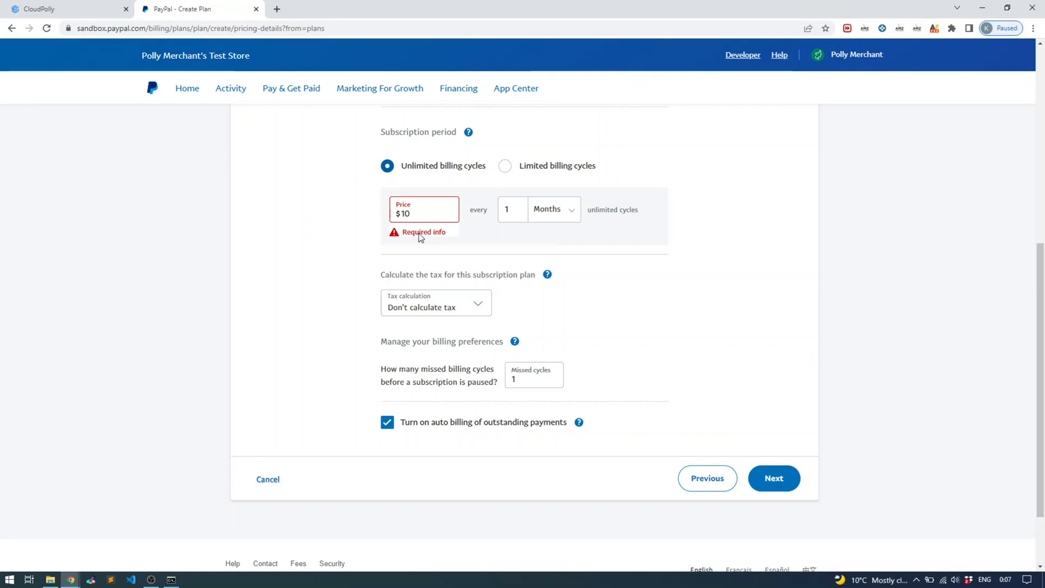
click(784, 478)
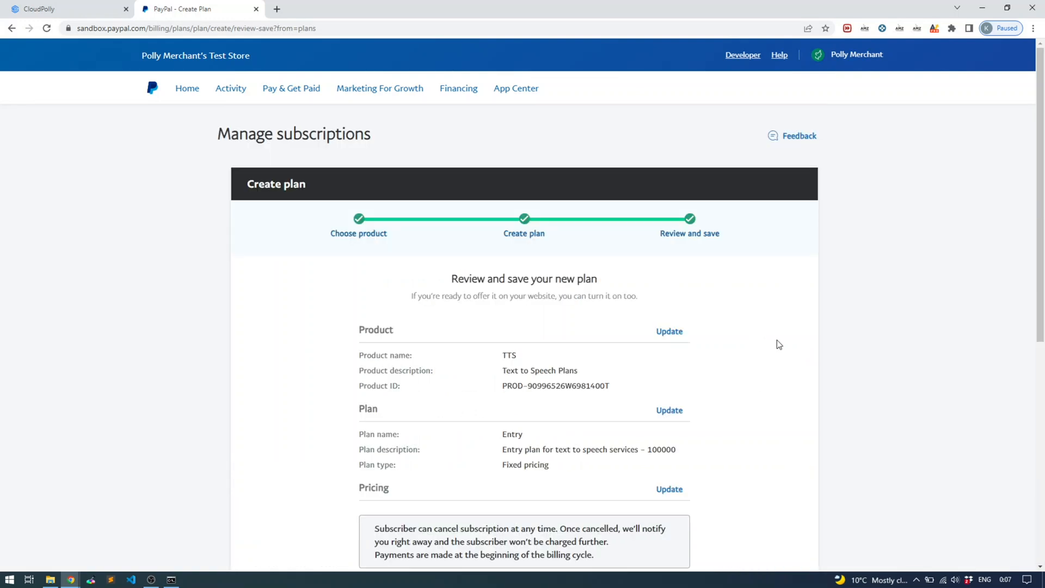
- Review the new plan's summary, including its product details, product ID, plan description, pricing, tax and billing settings
scroll(778, 344, down, 1)
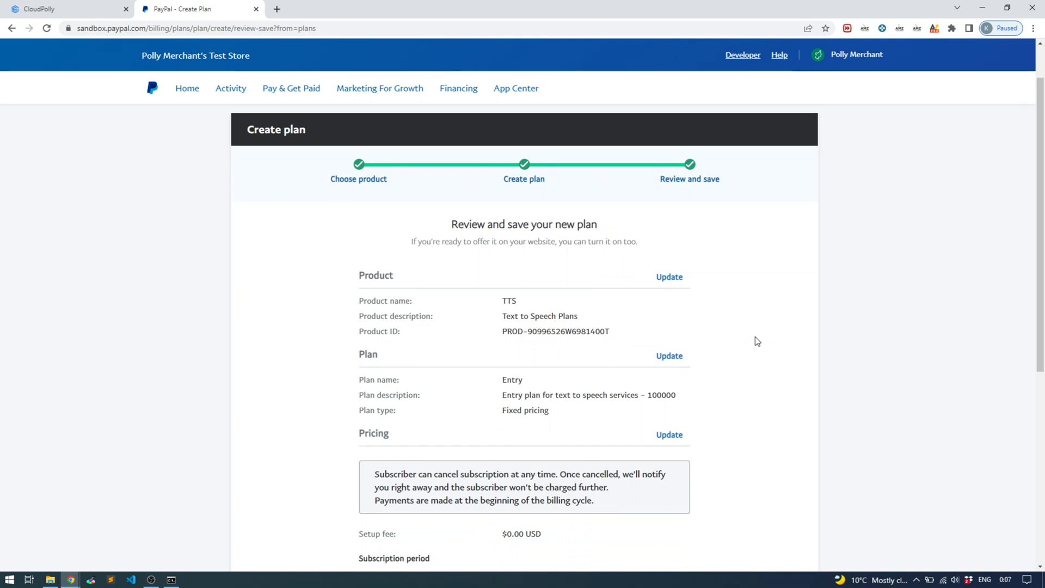
scroll(516, 286, down, 1)
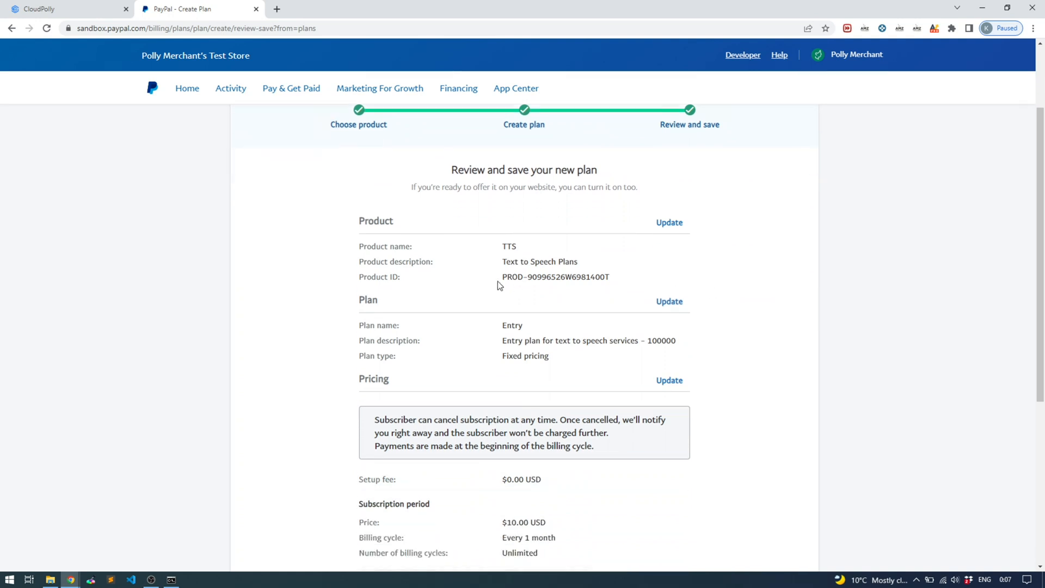
scroll(632, 313, down, 3)
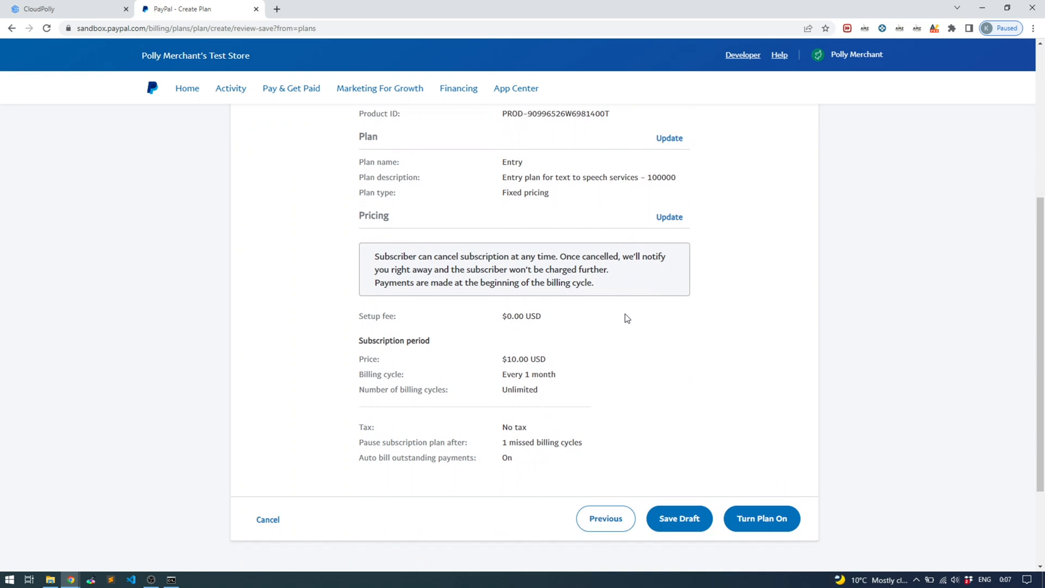
scroll(624, 330, up, 3)
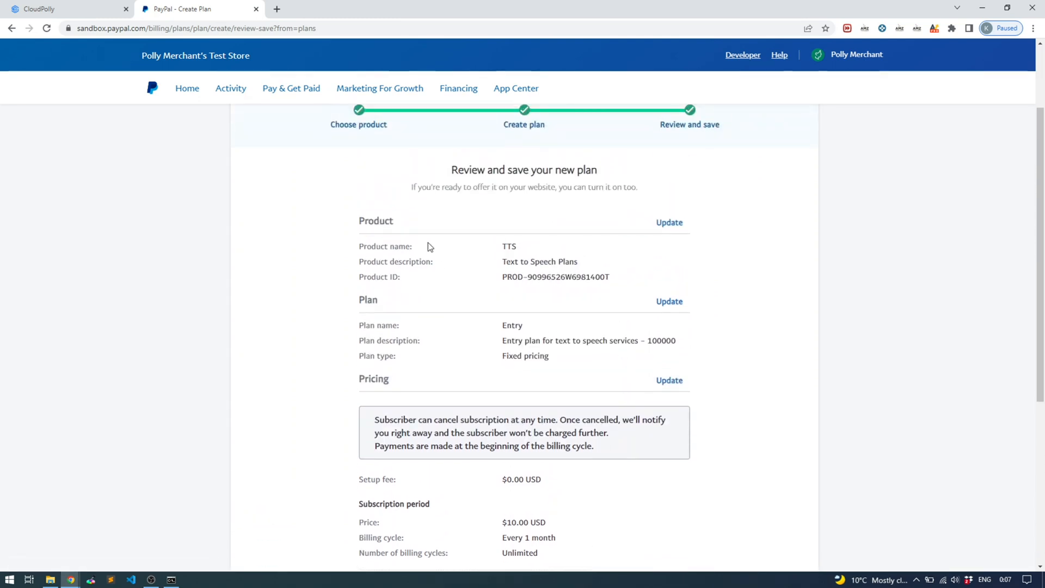
drag(612, 277, 501, 279)
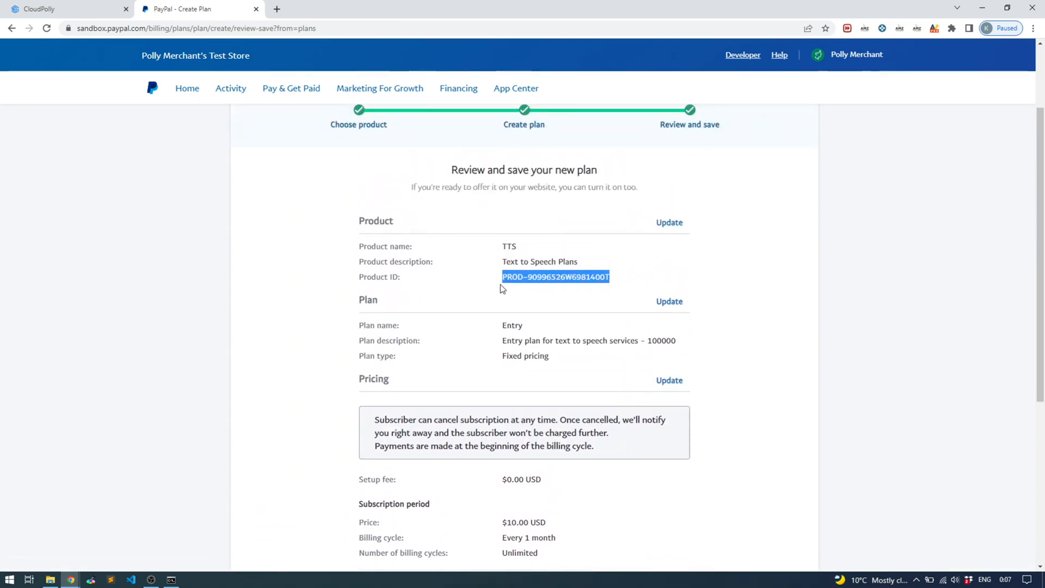
scroll(653, 310, up, 1)
click(750, 334)
scroll(749, 335, down, 2)
scroll(749, 334, down, 2)
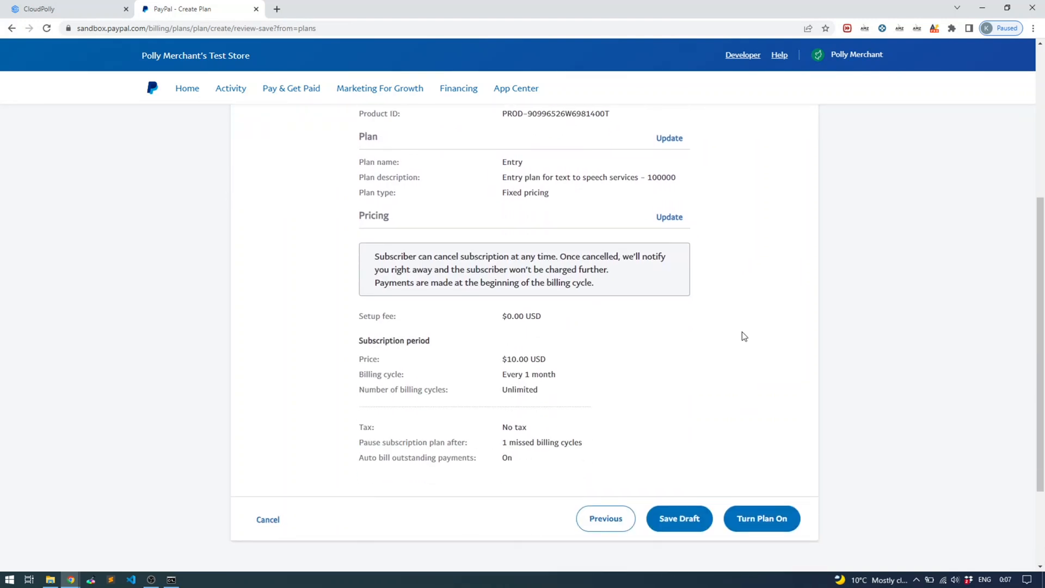
- Turn on the Entry plan and postpone the PayPal Checkout button setup
scroll(743, 348, down, 1)
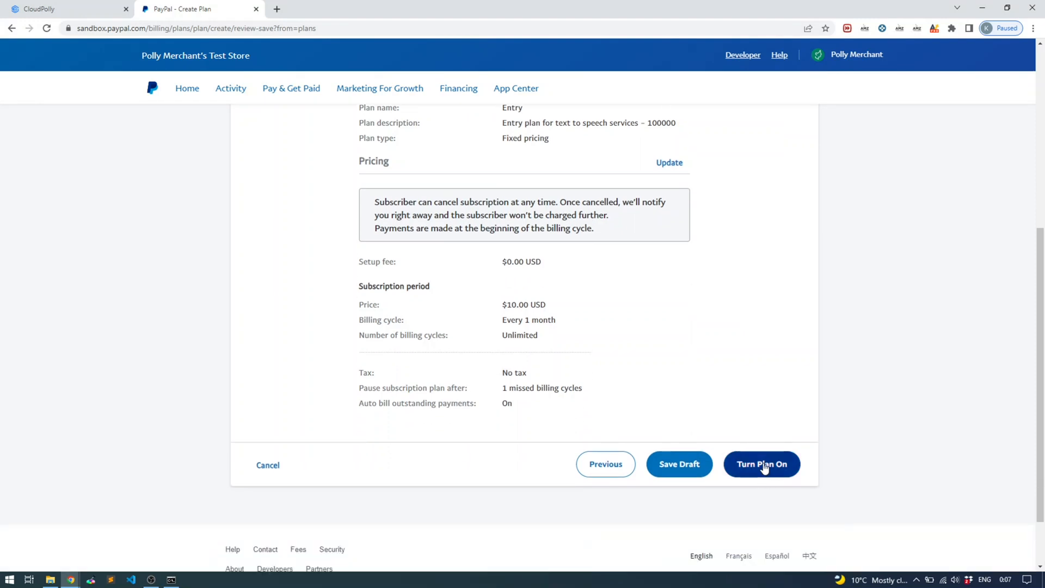
click(767, 465)
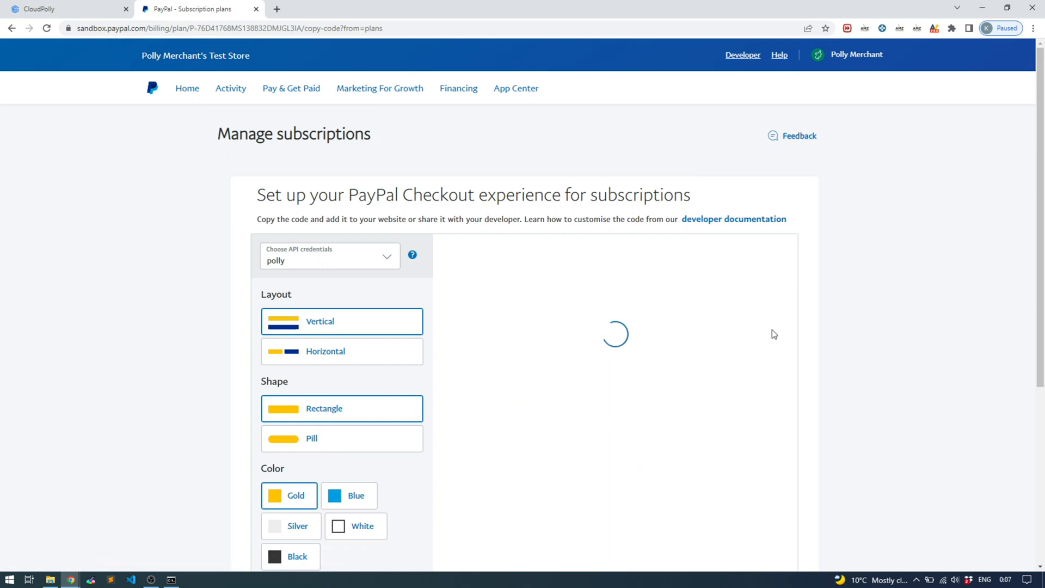
scroll(773, 337, down, 3)
scroll(773, 338, down, 2)
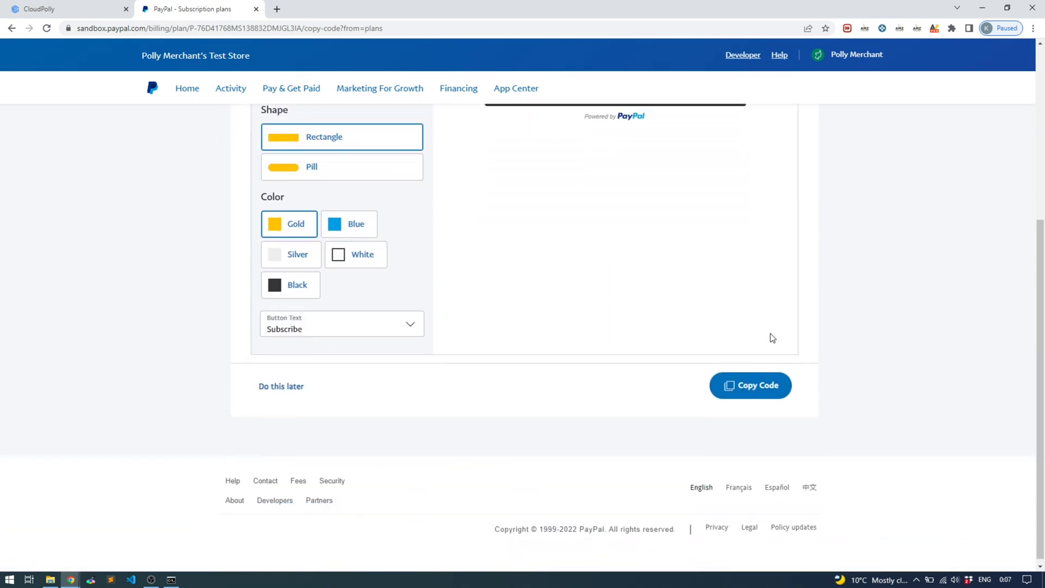
scroll(773, 337, up, 4)
scroll(772, 337, up, 1)
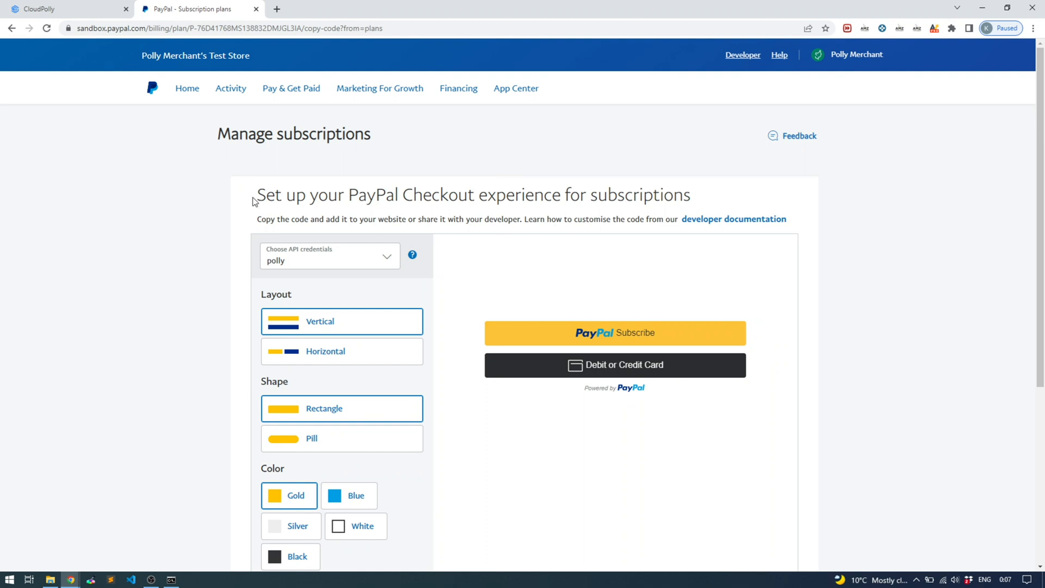
scroll(495, 196, down, 4)
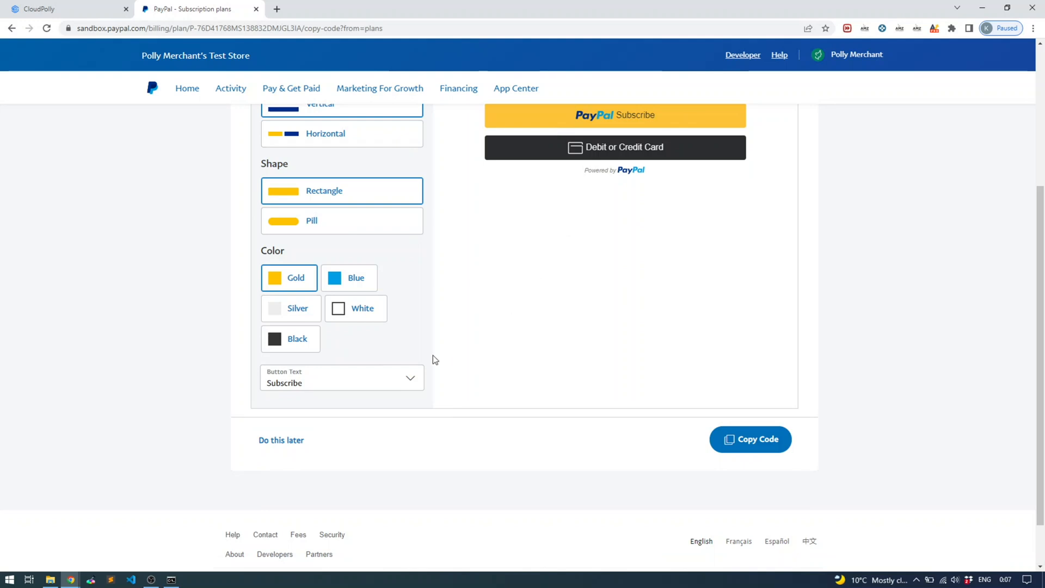
click(283, 441)
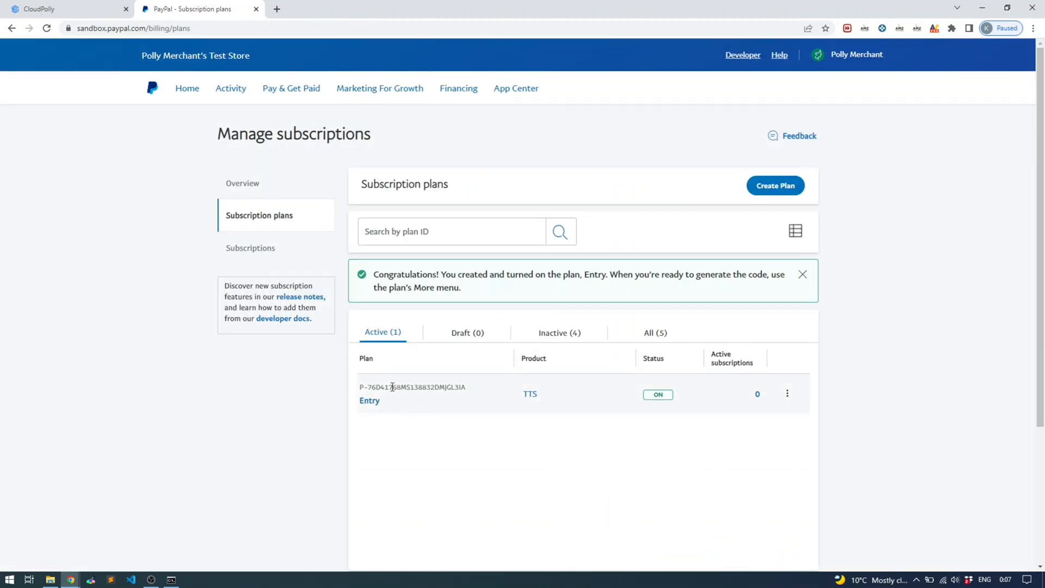
- Copy the Entry plan's ID and paste it as the PayPal Plan ID in CloudPolly's new subscription plan form
drag(465, 388, 357, 397)
click(388, 397)
drag(479, 388, 360, 393)
key(ctrl+c)
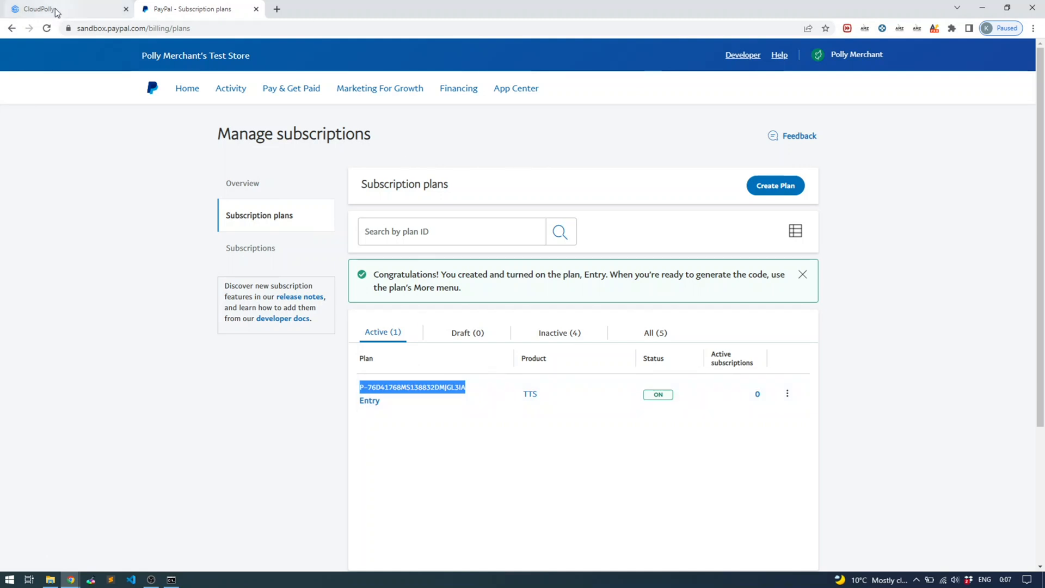
click(33, 9)
click(303, 335)
key(ctrl+v)
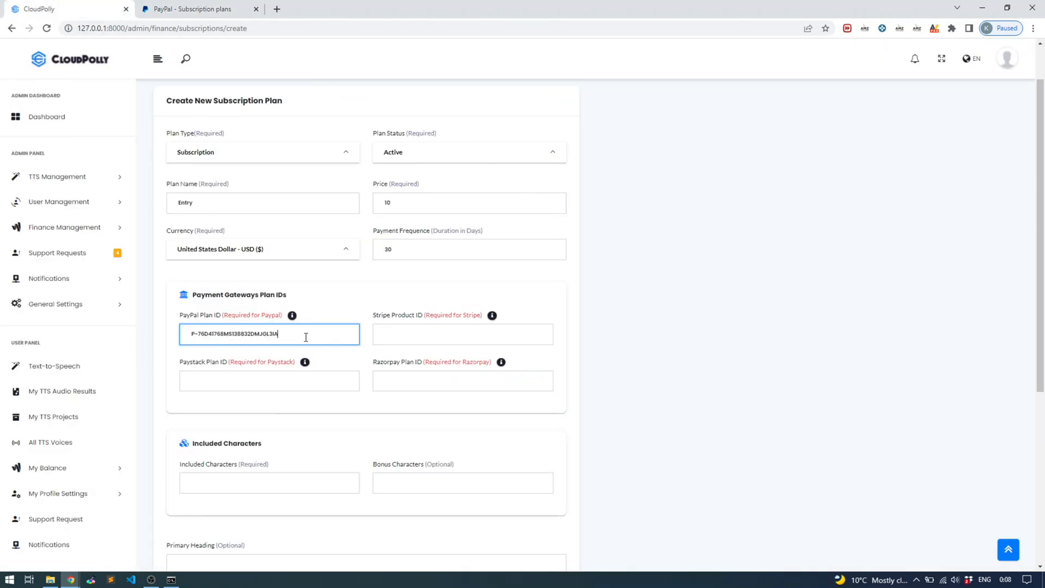
click(516, 297)
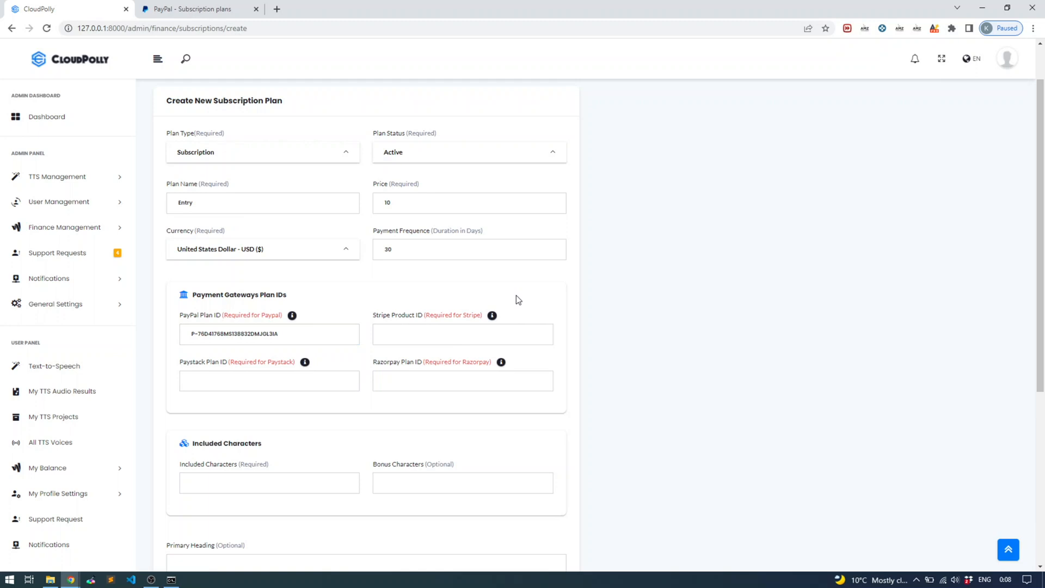
- Set the subscription plan's included characters to 100000
scroll(516, 297, down, 1)
click(243, 430)
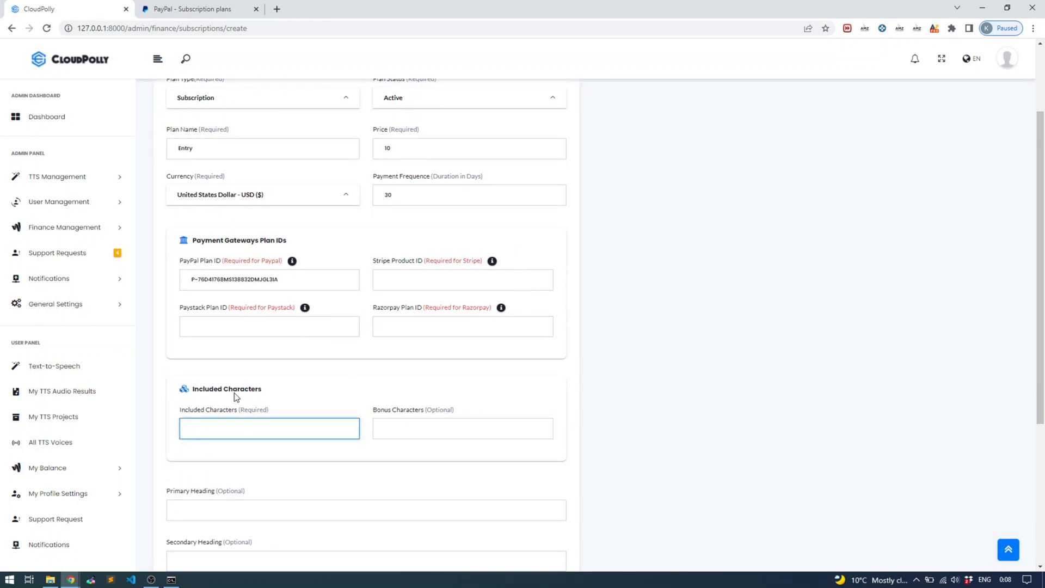
scroll(249, 386, up, 2)
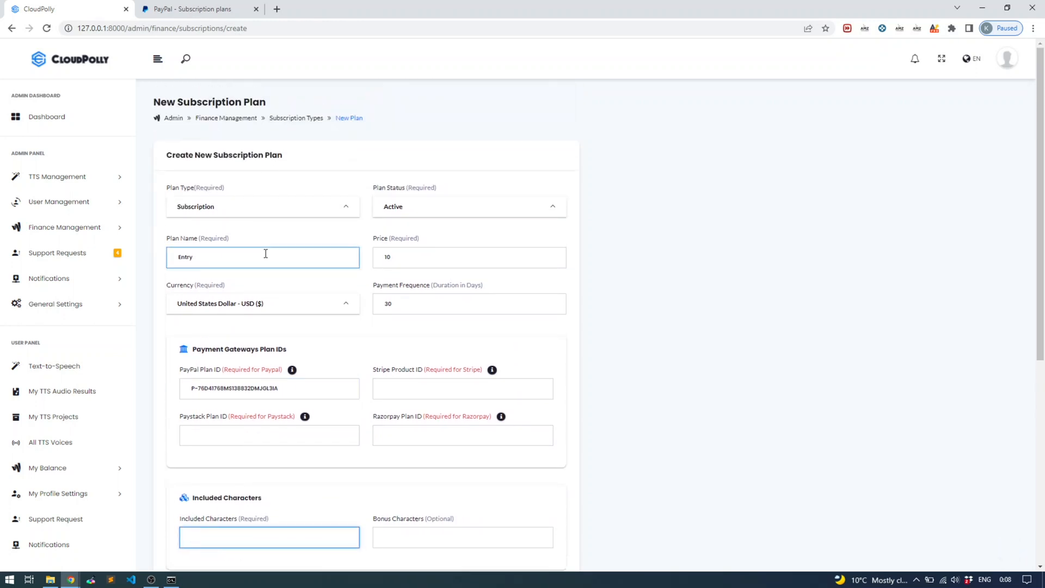
scroll(265, 253, down, 2)
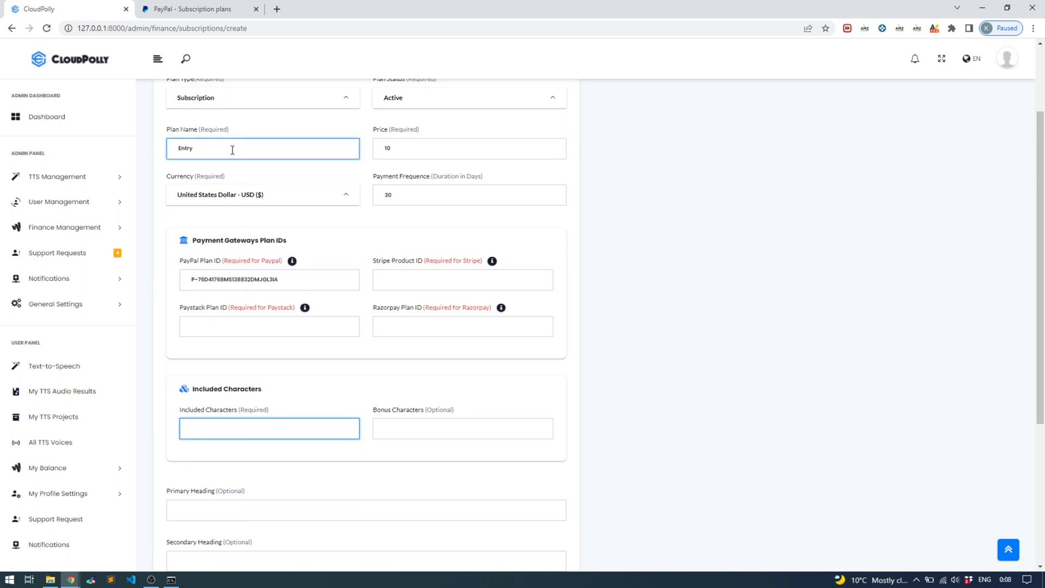
scroll(252, 341, down, 2)
scroll(252, 369, up, 1)
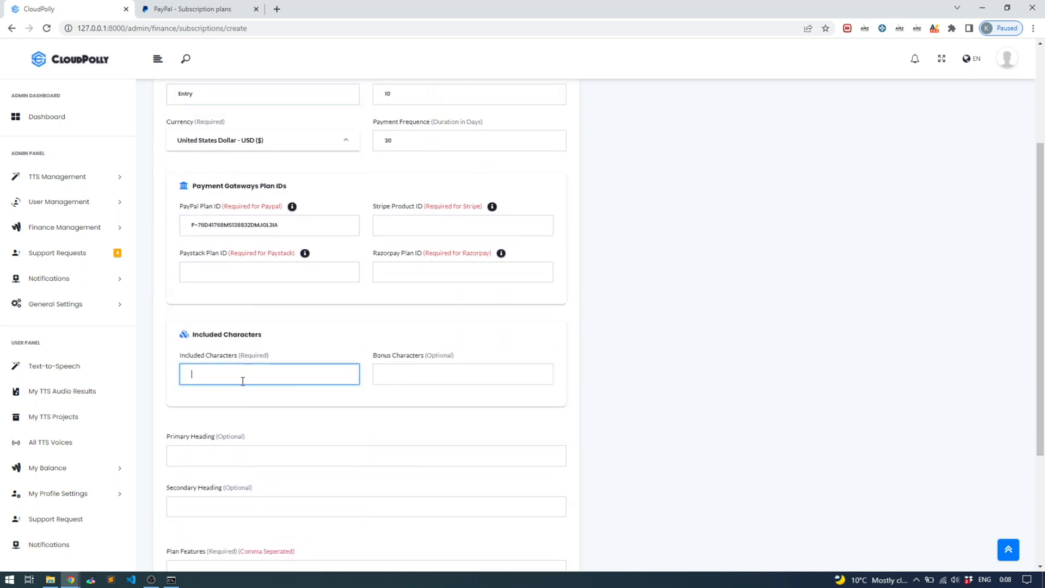
text(100000)
- Check the plan's price field and set the bonus characters to 20000
scroll(423, 180, up, 1)
click(403, 144)
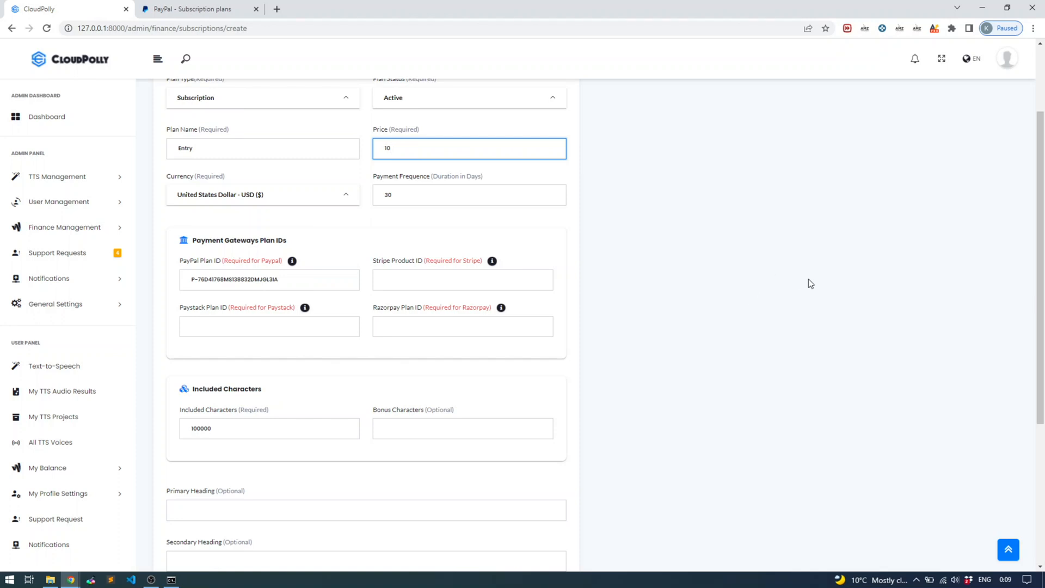
scroll(808, 279, down, 2)
click(444, 321)
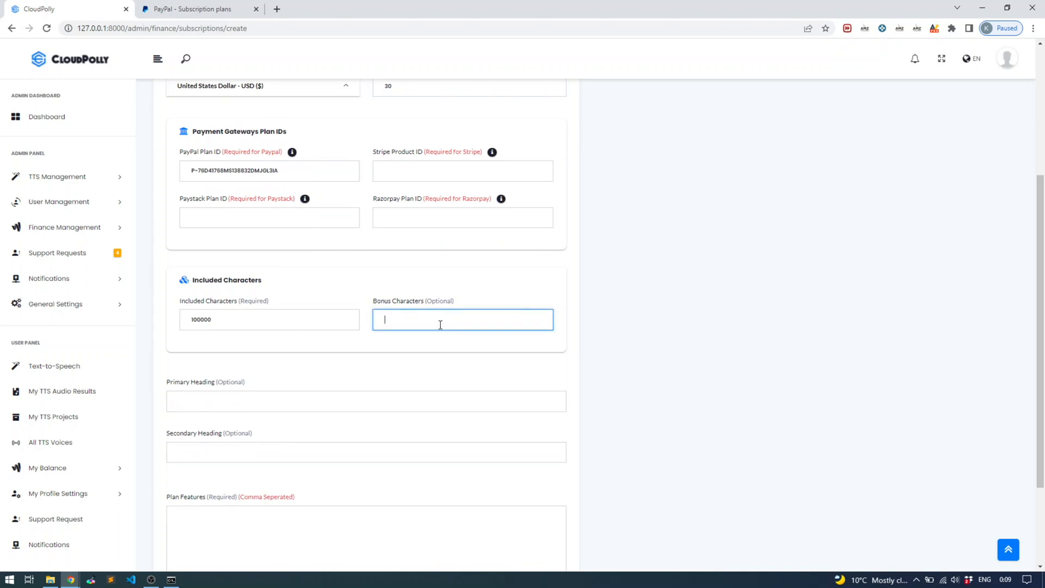
text(20000)
- Fill in the plan's primary heading as "Heading one" and its secondary heading as "Heading two"
scroll(462, 280, down, 2)
click(293, 295)
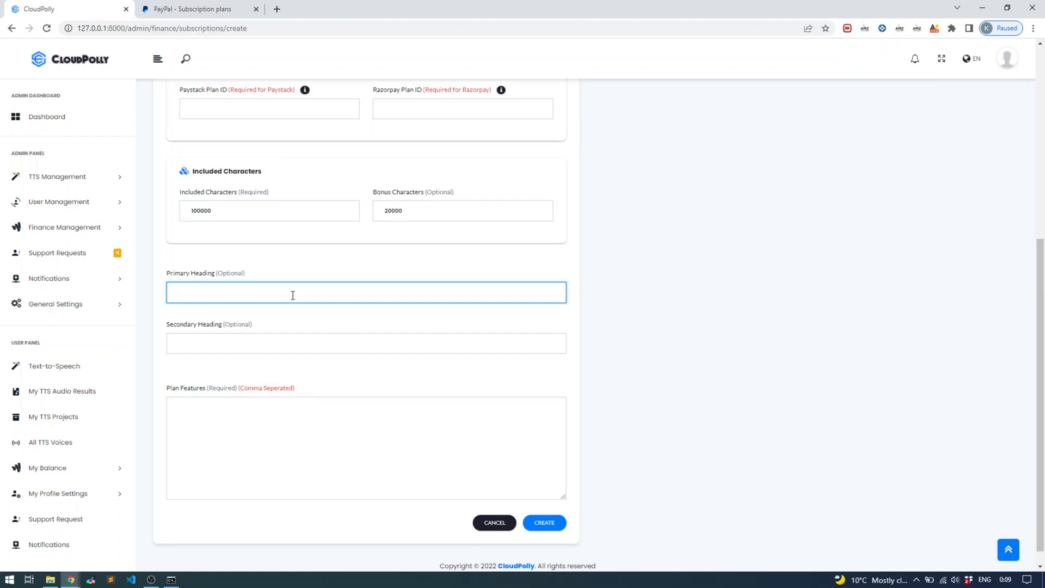
click(267, 413)
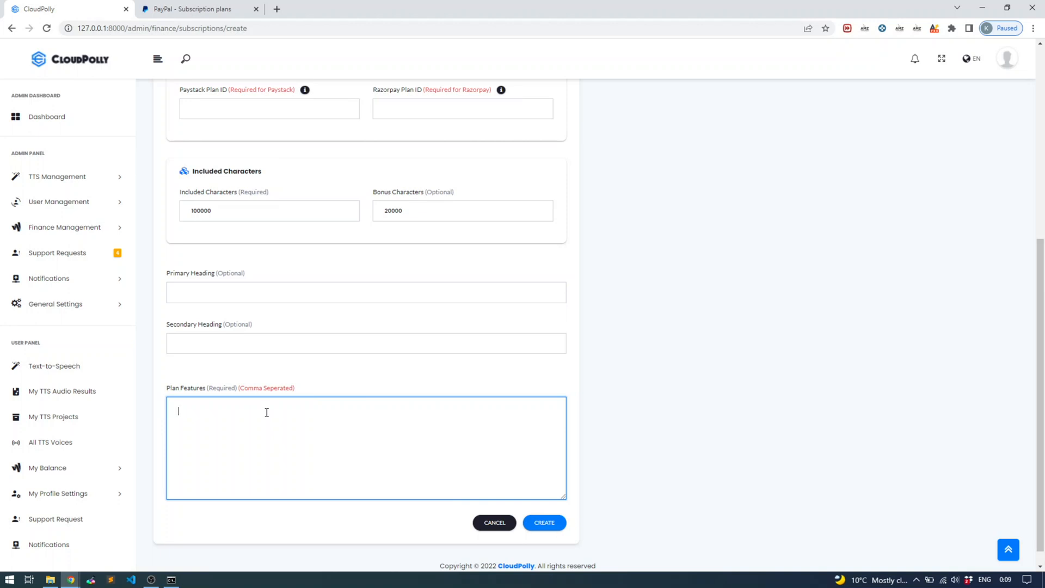
click(261, 293)
text(Heading 1)
key(BackSpace)
text(one)
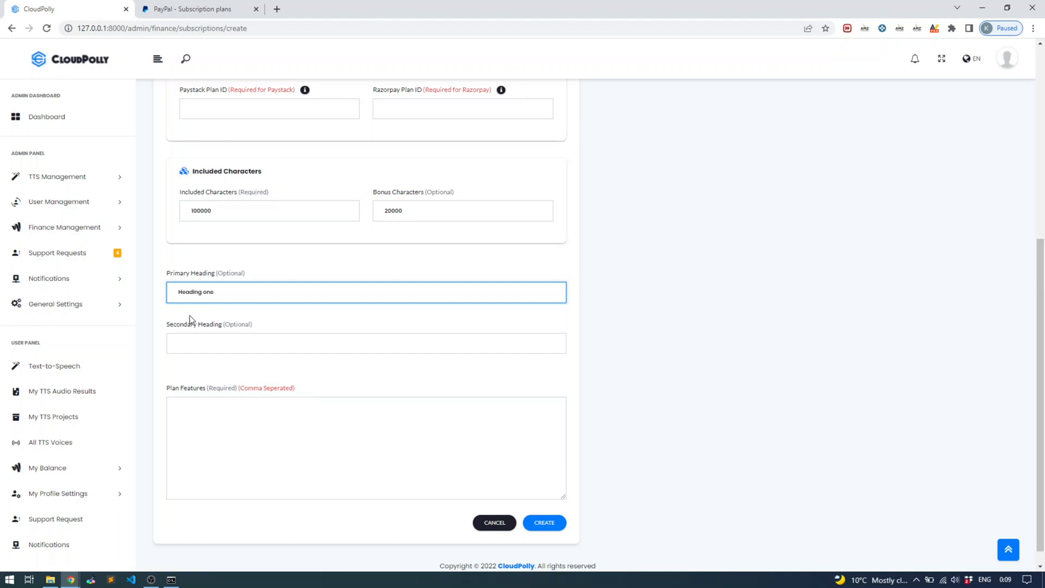
click(192, 343)
text(Heading two)
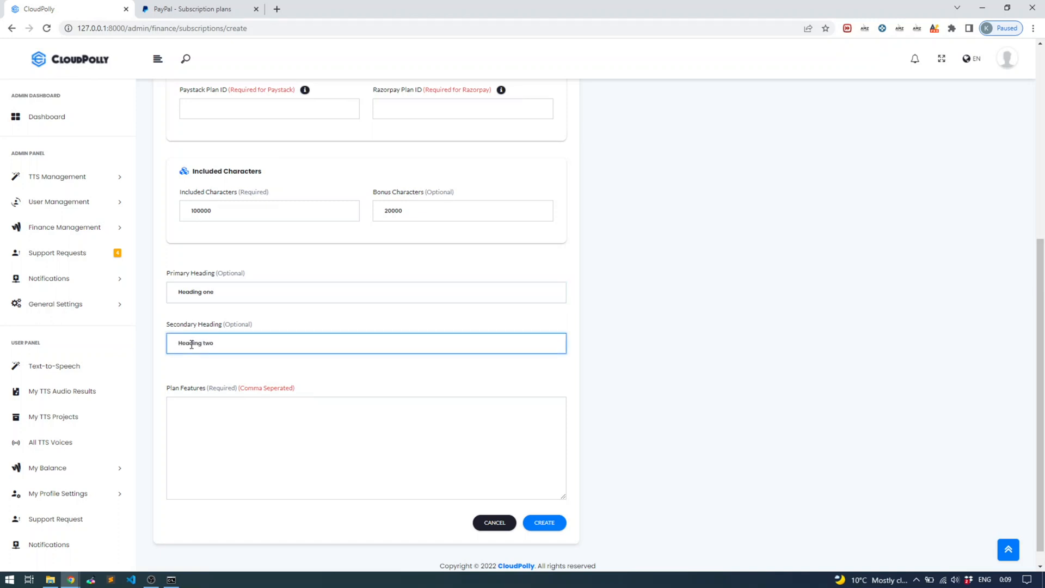
- Enter "options one, option two, option three" as the plan features and create the subscription plan
click(249, 414)
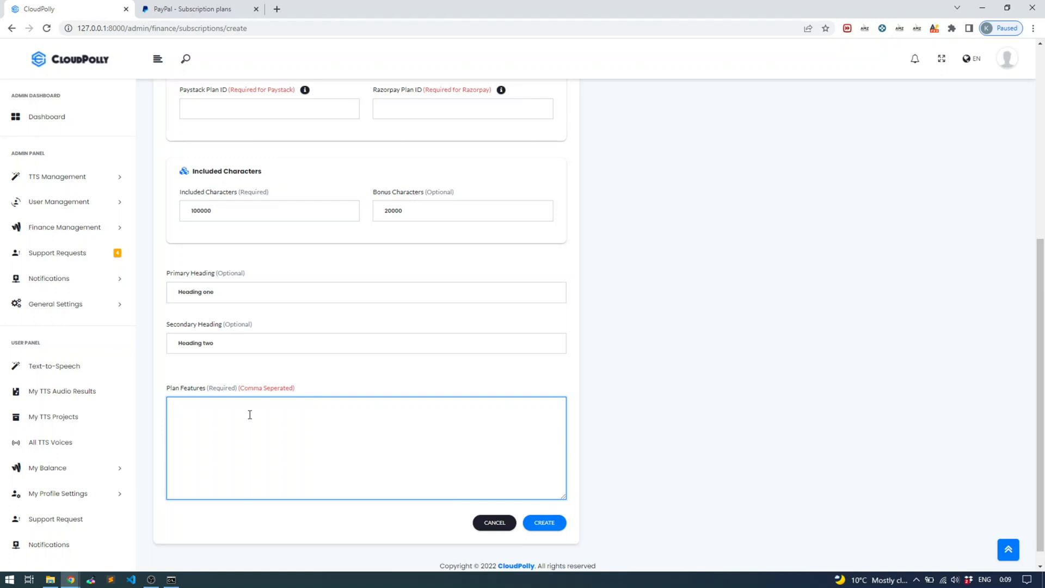
text(ptions one, option two, option three)
click(544, 522)
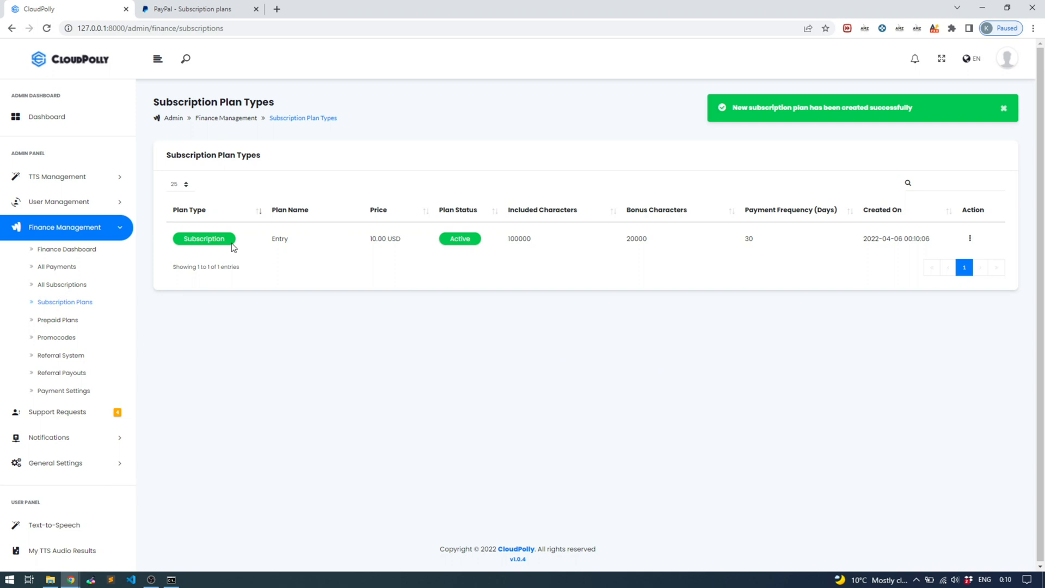
- Open the new Entry plan for editing from the subscription plans list
drag(286, 239, 280, 238)
click(279, 238)
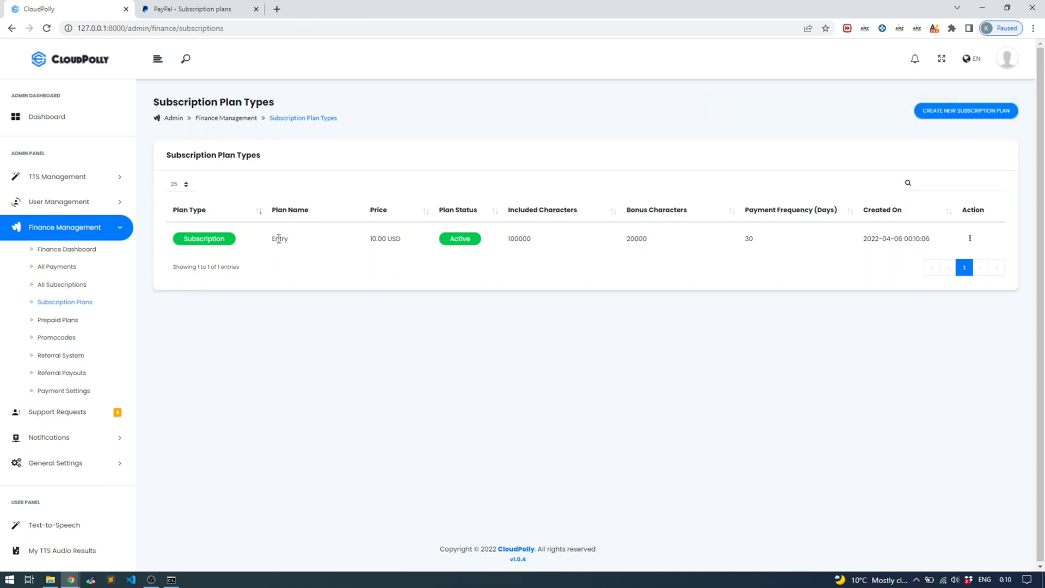
click(969, 240)
click(988, 275)
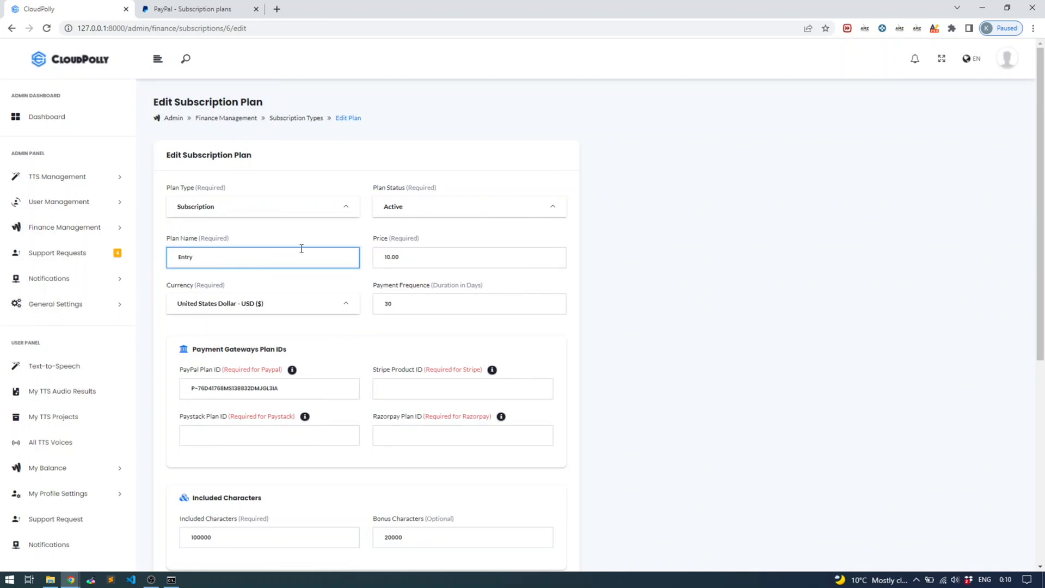
- Review the Entry plan's gateway plan ID fields, characters, headings and features, and leave the form without saving
click(410, 380)
click(410, 433)
click(325, 435)
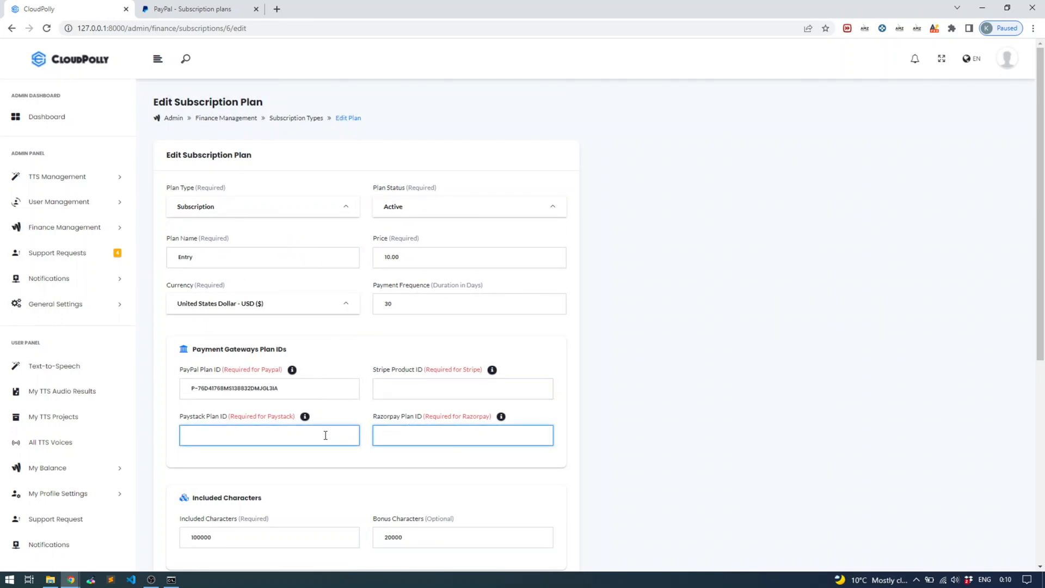
click(424, 390)
click(416, 435)
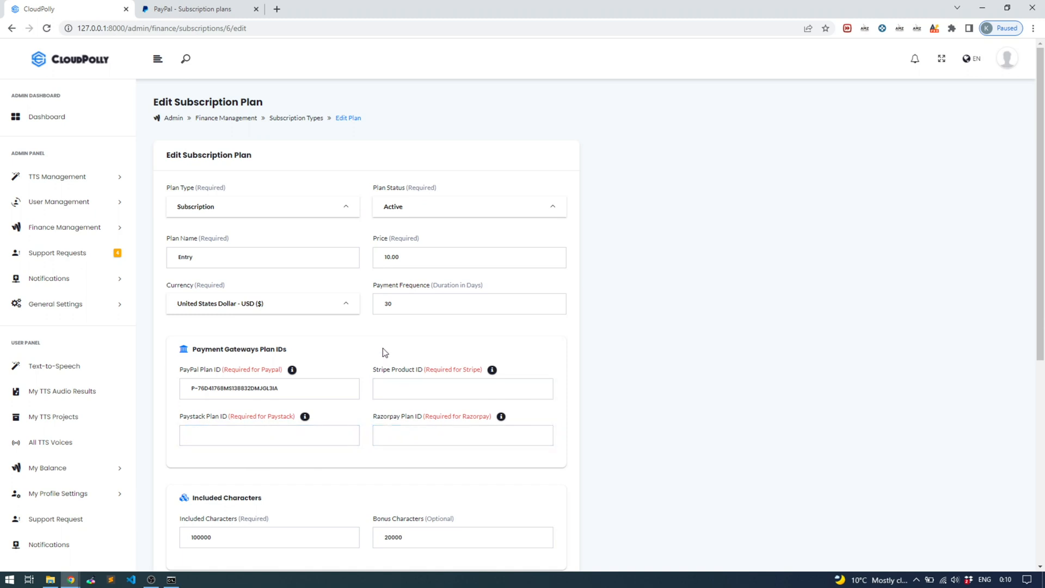
scroll(367, 361, down, 6)
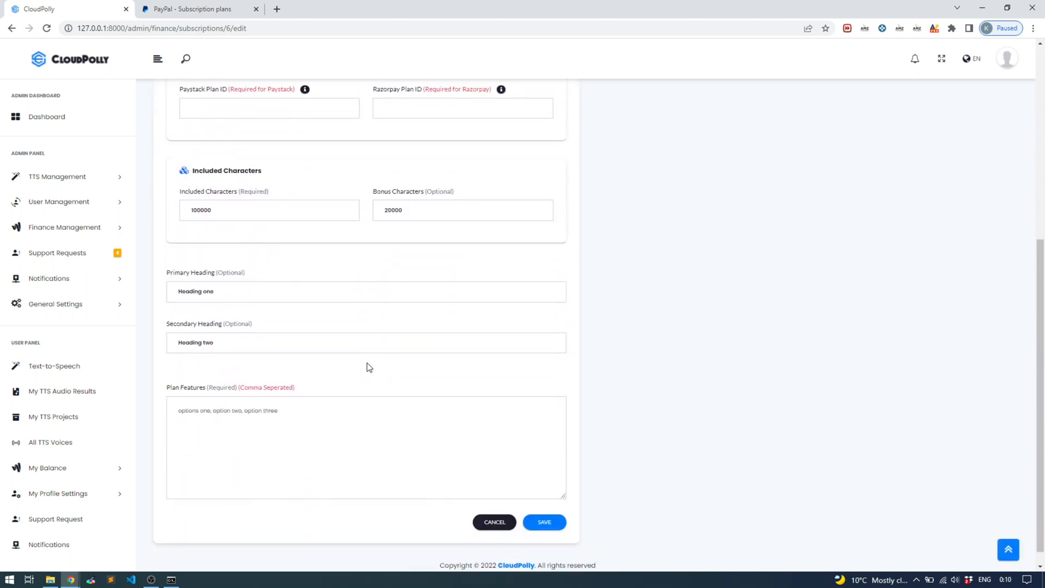
scroll(367, 362, up, 4)
scroll(365, 371, up, 2)
scroll(364, 371, down, 5)
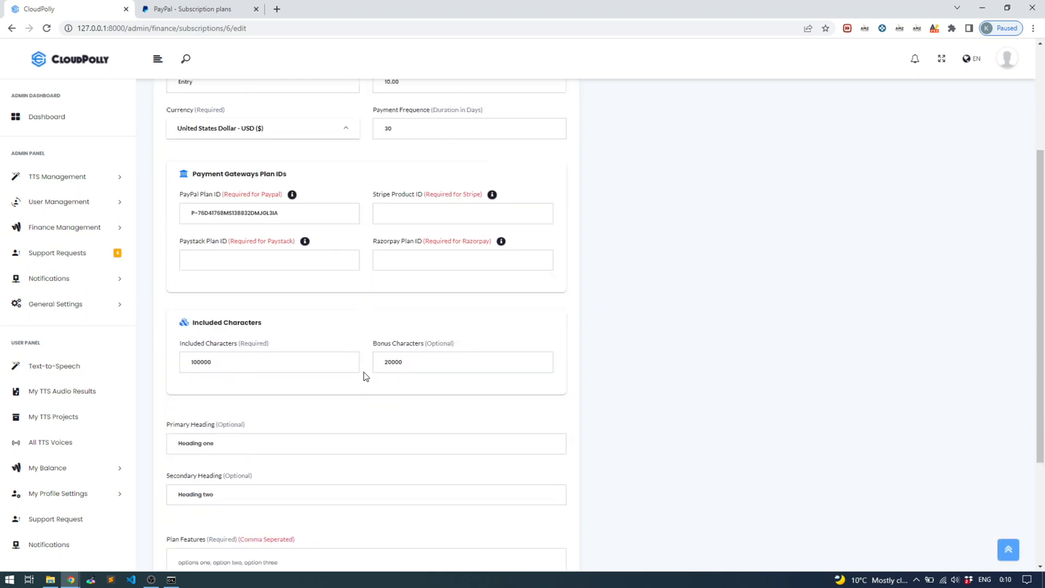
scroll(364, 377, down, 3)
click(493, 504)
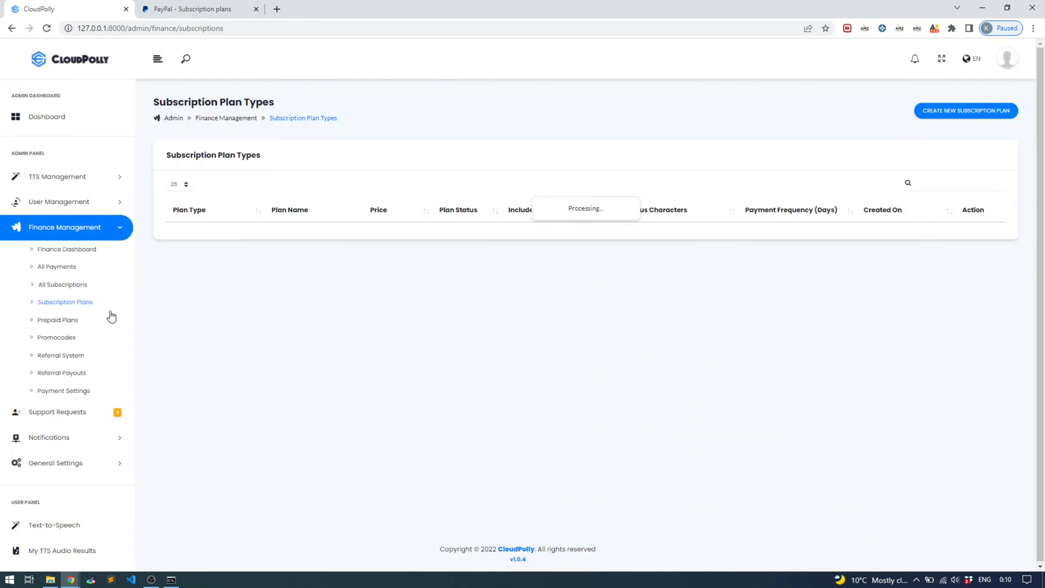
- Open the payment settings and check the PayPal gateway's Use PayPal Subscription option
click(64, 391)
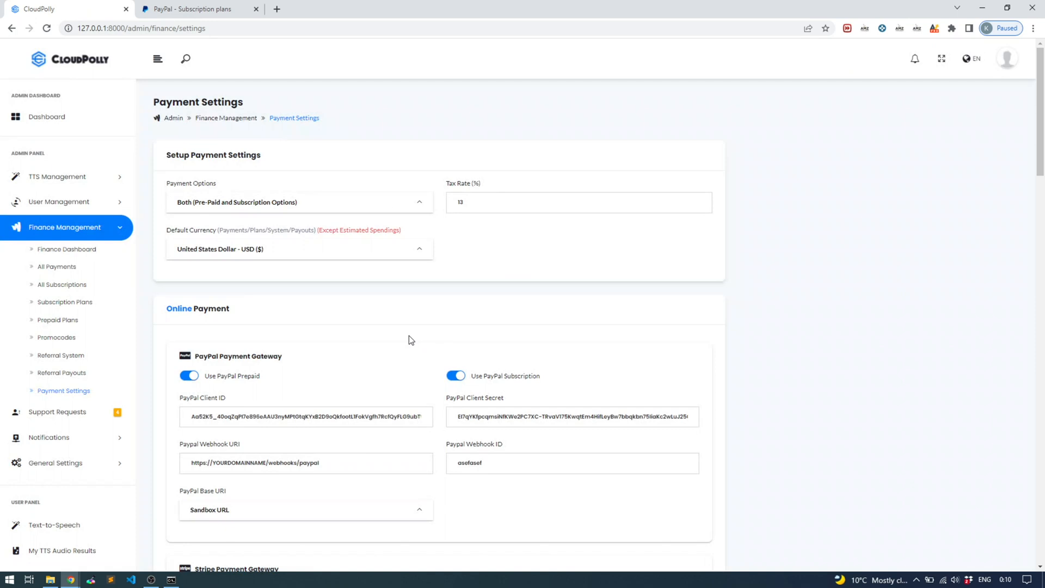
drag(198, 357, 240, 357)
click(243, 359)
drag(476, 377, 550, 385)
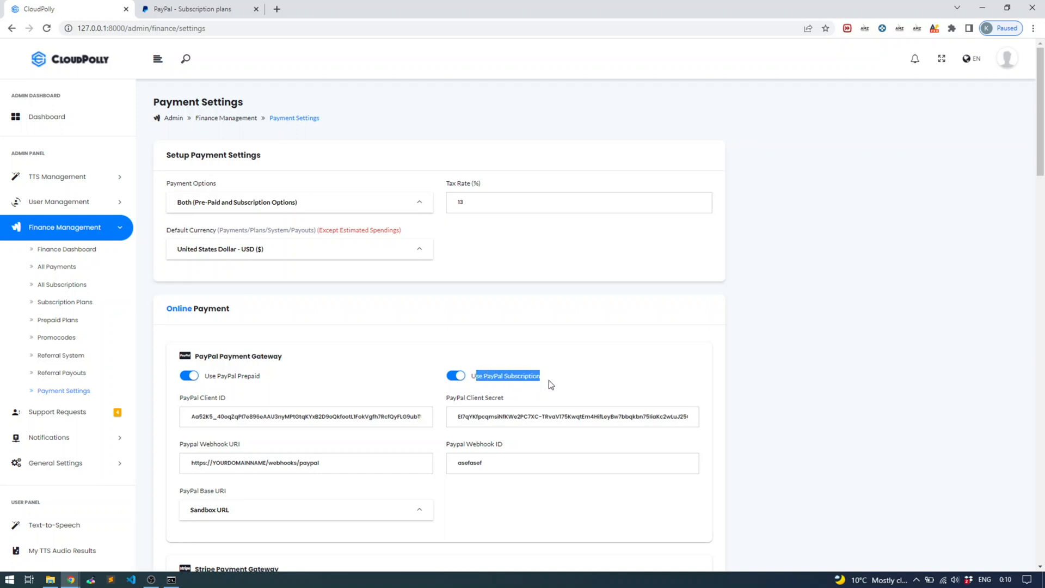
click(539, 379)
click(458, 375)
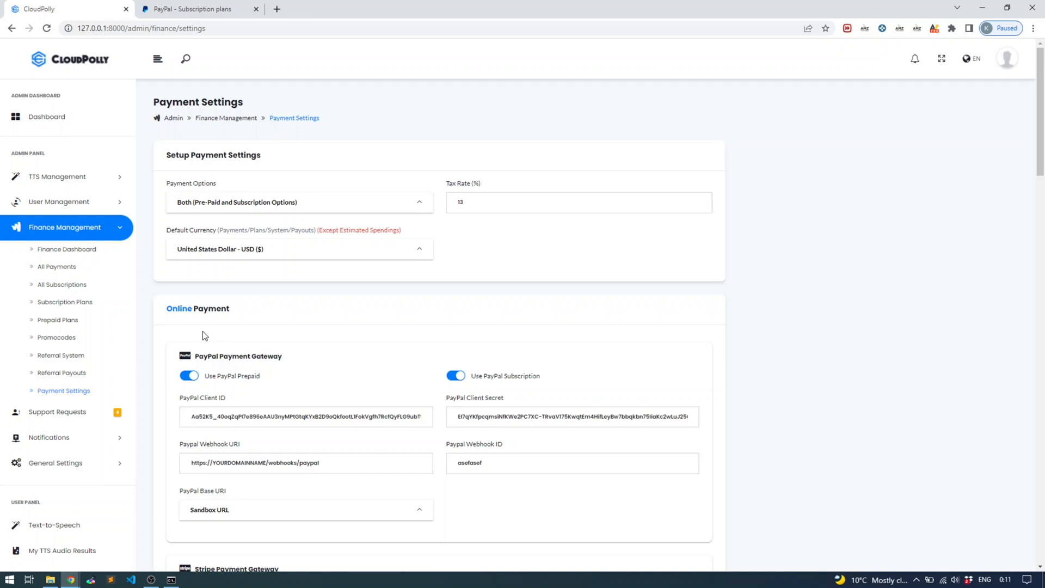
- Open the user-side subscription plans page and examine the Entry plan's card
click(71, 228)
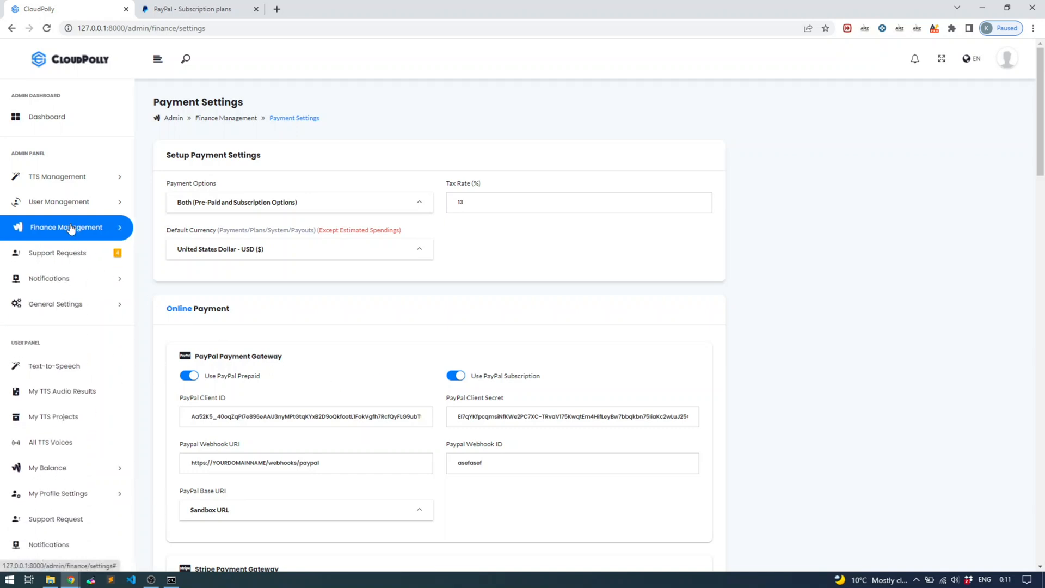
scroll(58, 364, down, 1)
click(64, 456)
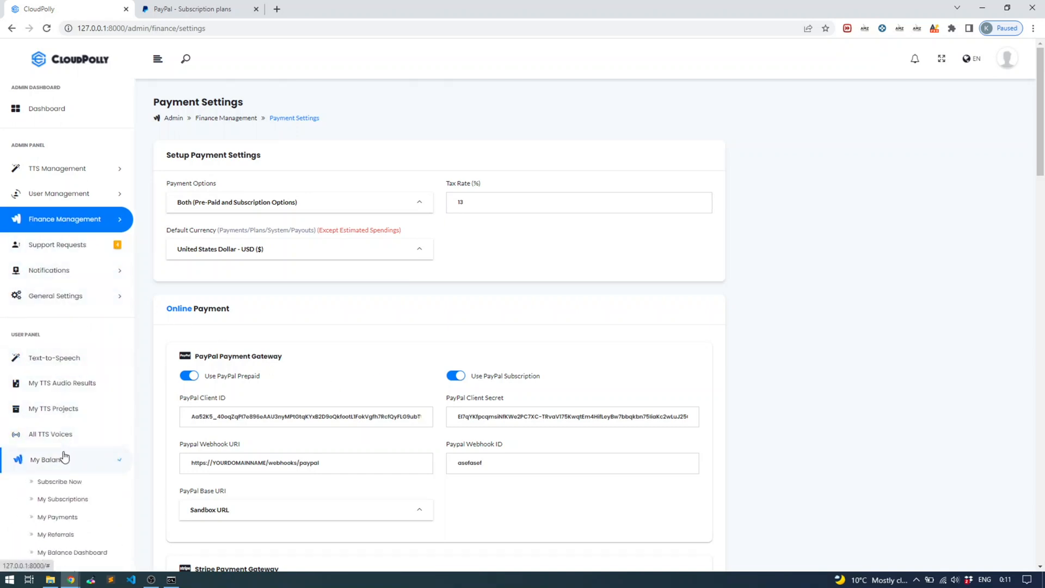
click(66, 483)
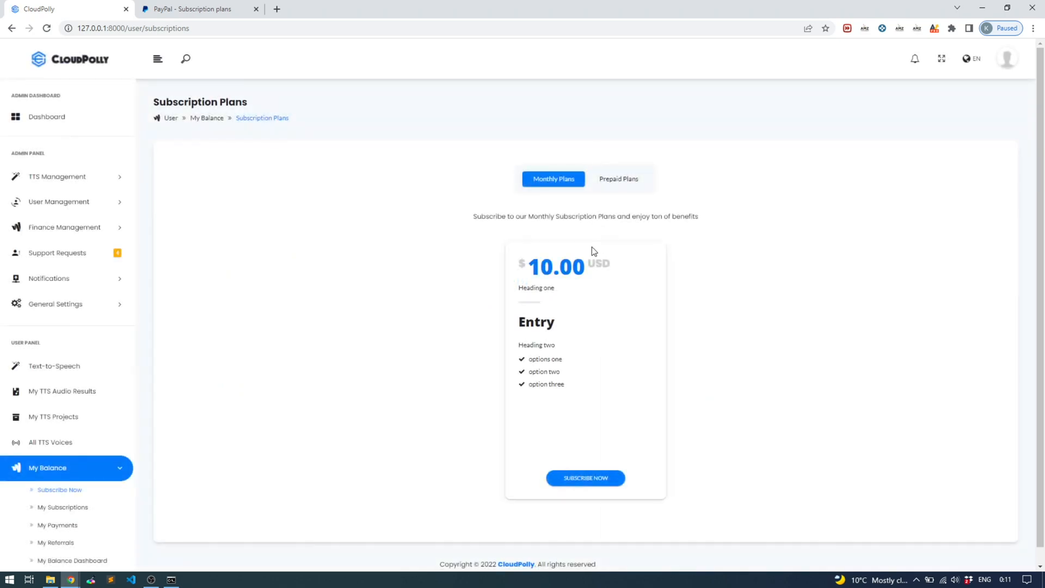
drag(554, 325, 523, 322)
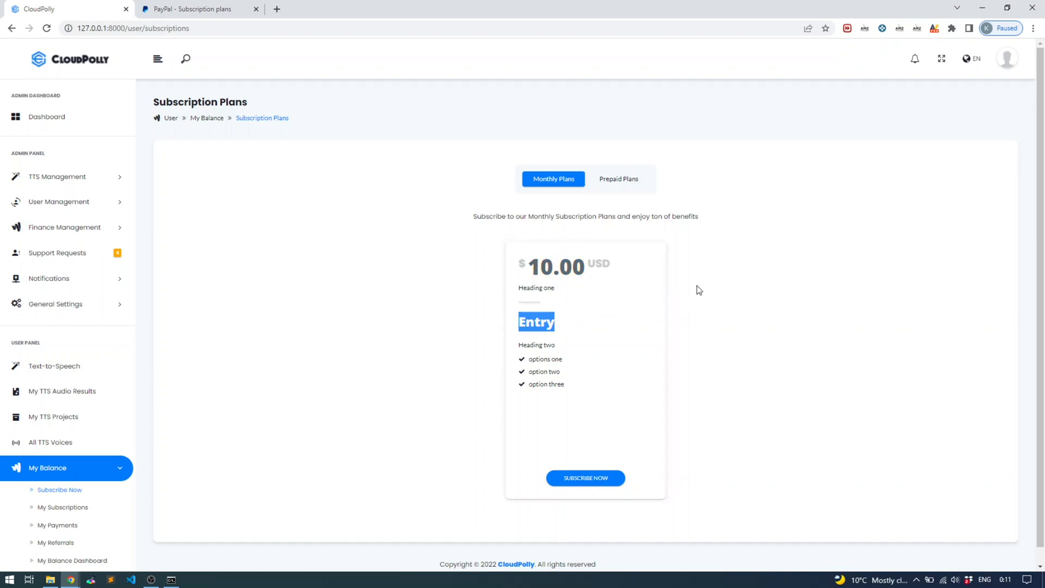
- Look at the prepaid plans, return to the monthly plans and start subscribing to the Entry plan
scroll(697, 285, down, 1)
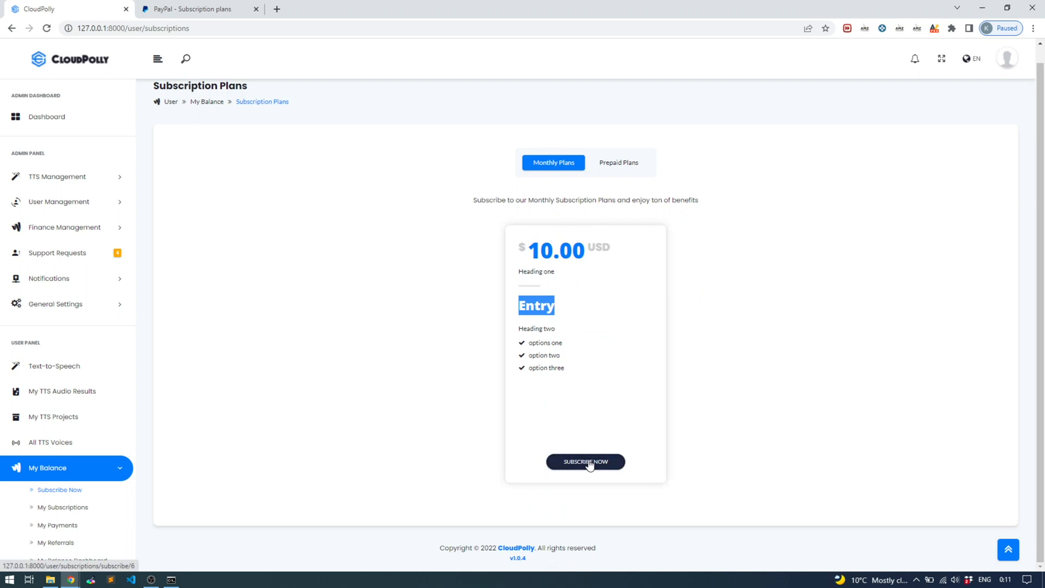
scroll(604, 272, up, 1)
click(612, 180)
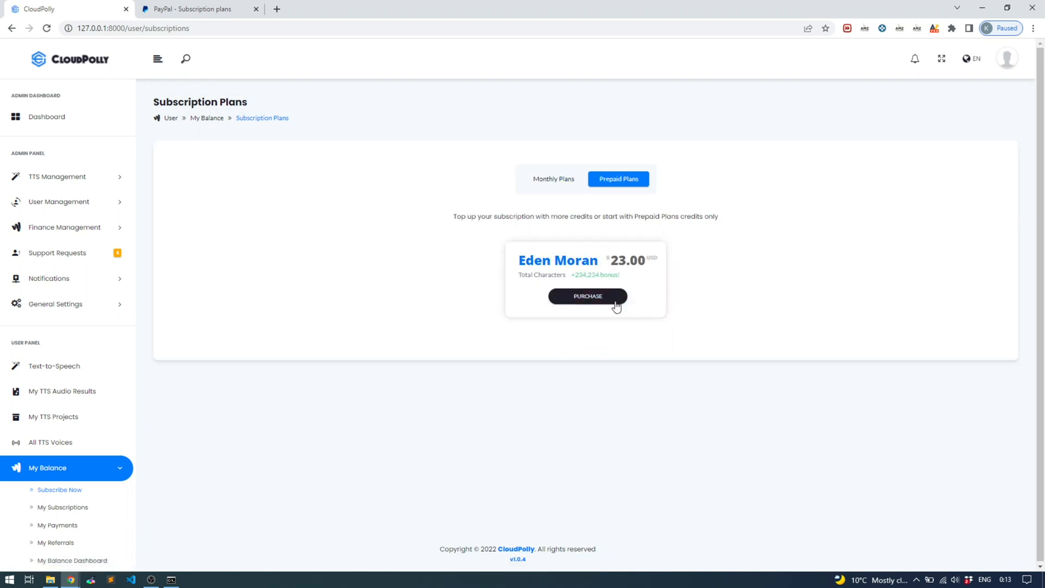
click(551, 178)
click(588, 482)
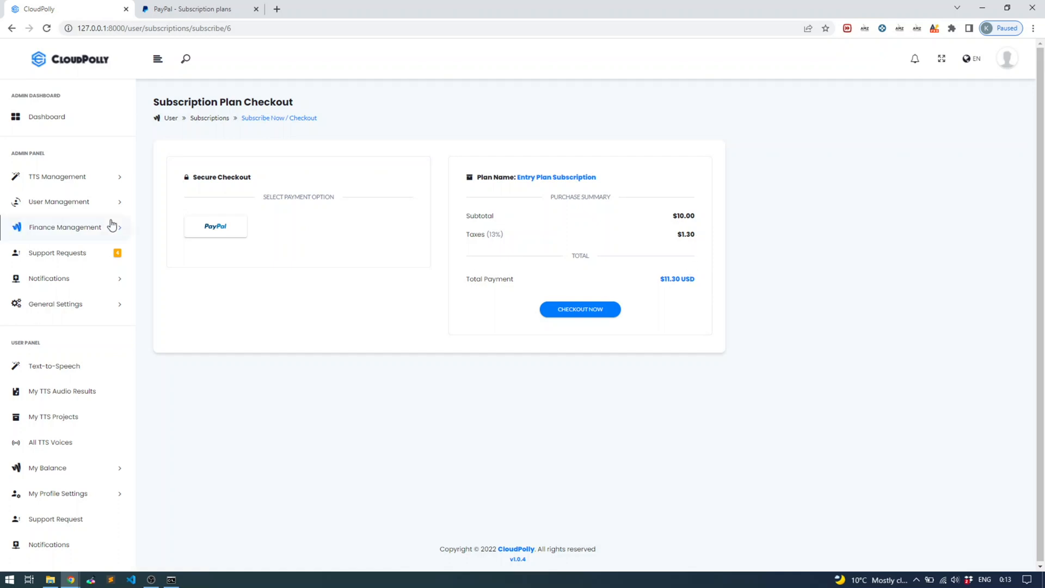
- Open the payment settings in a new browser tab and check the tax rate and default currency
click(48, 228)
right_click(64, 389)
click(76, 400)
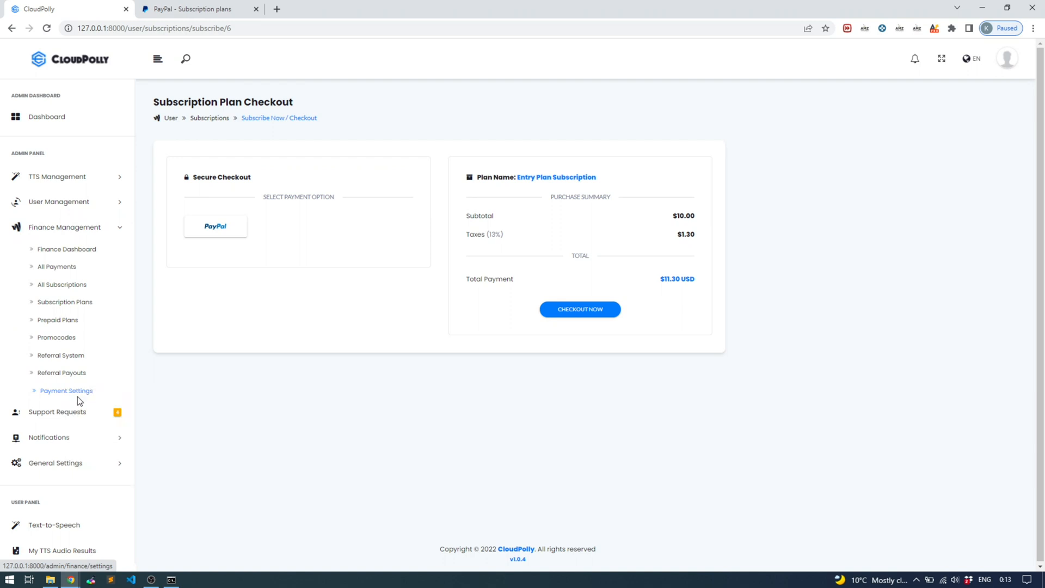
click(204, 9)
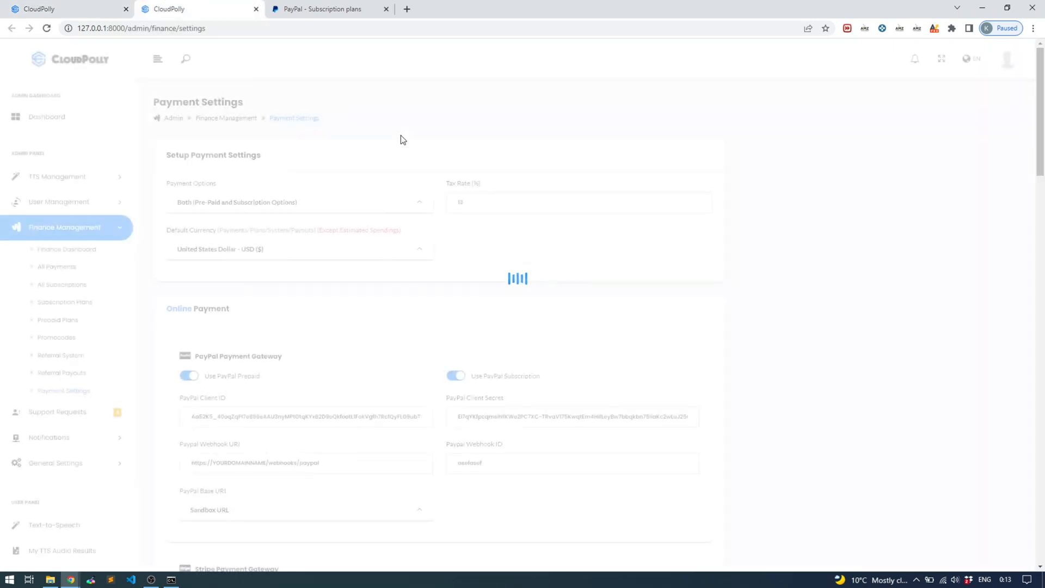
click(492, 209)
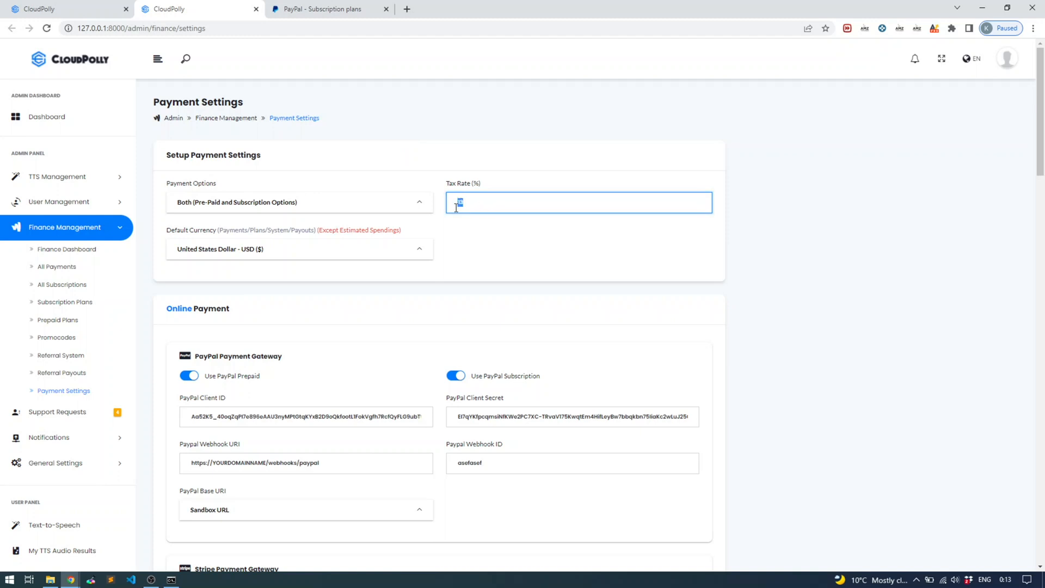
click(398, 260)
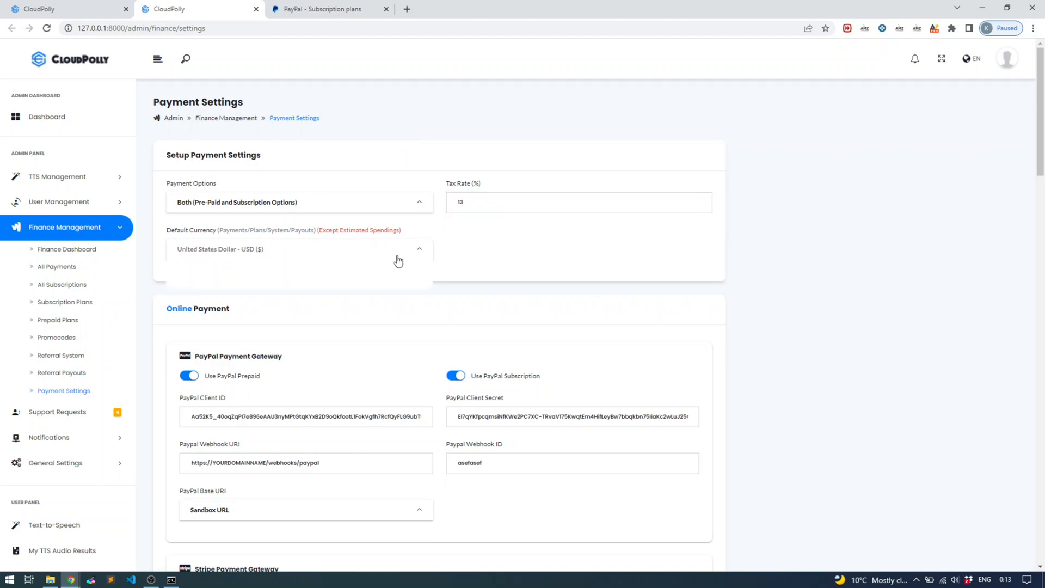
click(460, 253)
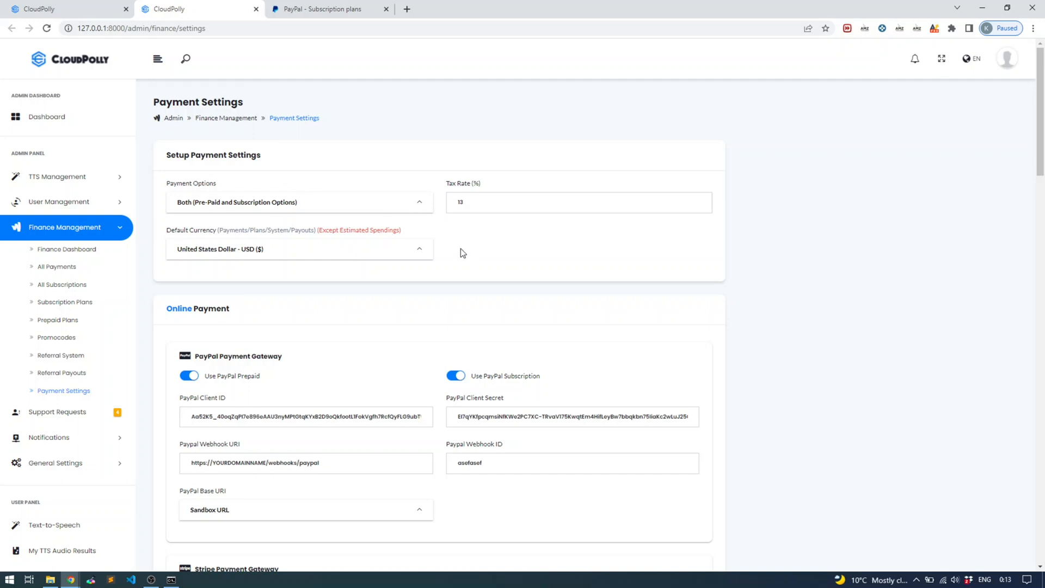
- Return to the Entry plan's checkout, pay with PayPal, and check that the login page's address belongs to the sandbox
click(57, 10)
click(211, 226)
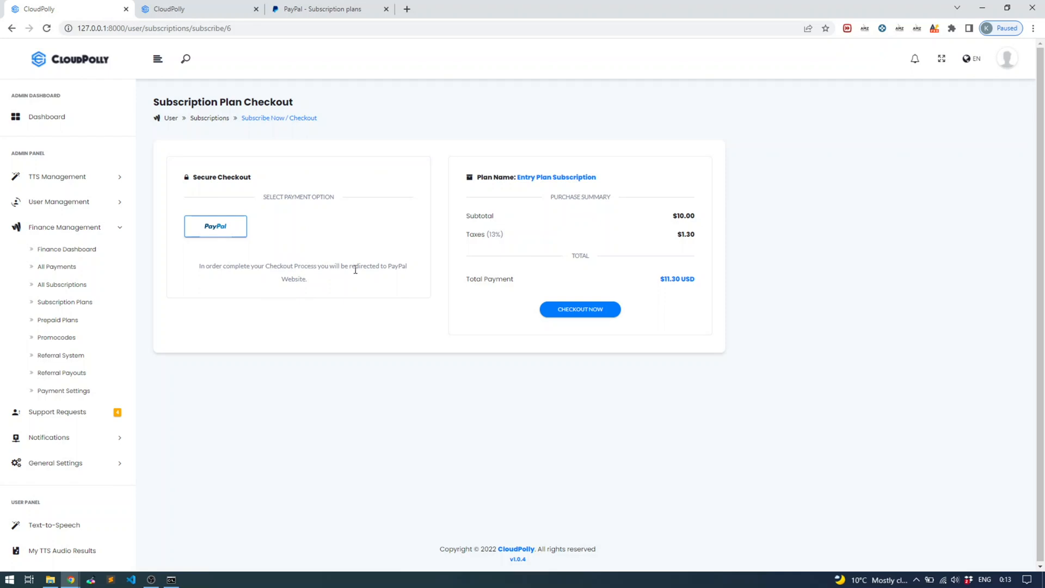
click(574, 309)
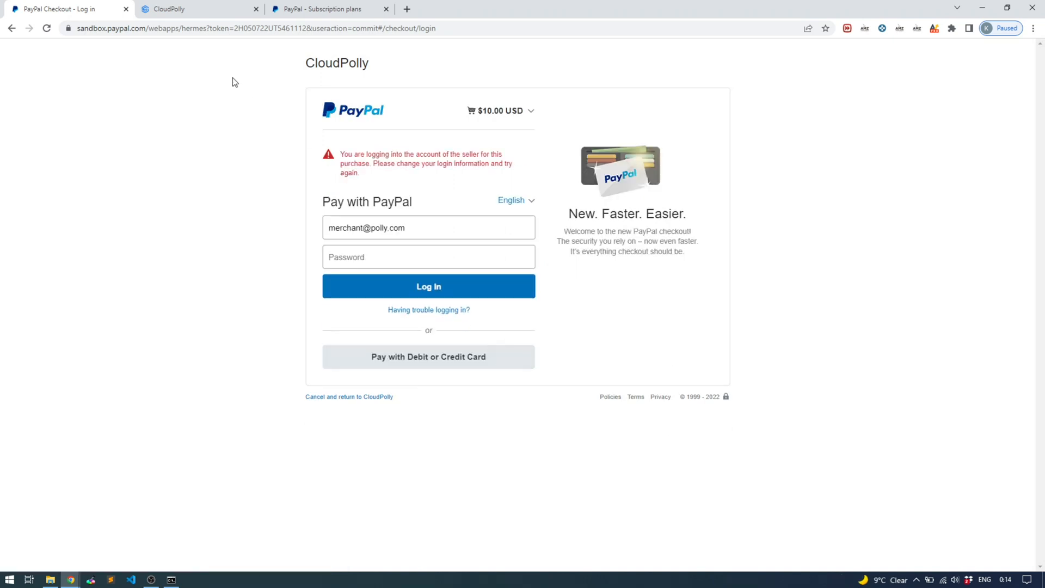
drag(84, 30, 128, 30)
click(128, 30)
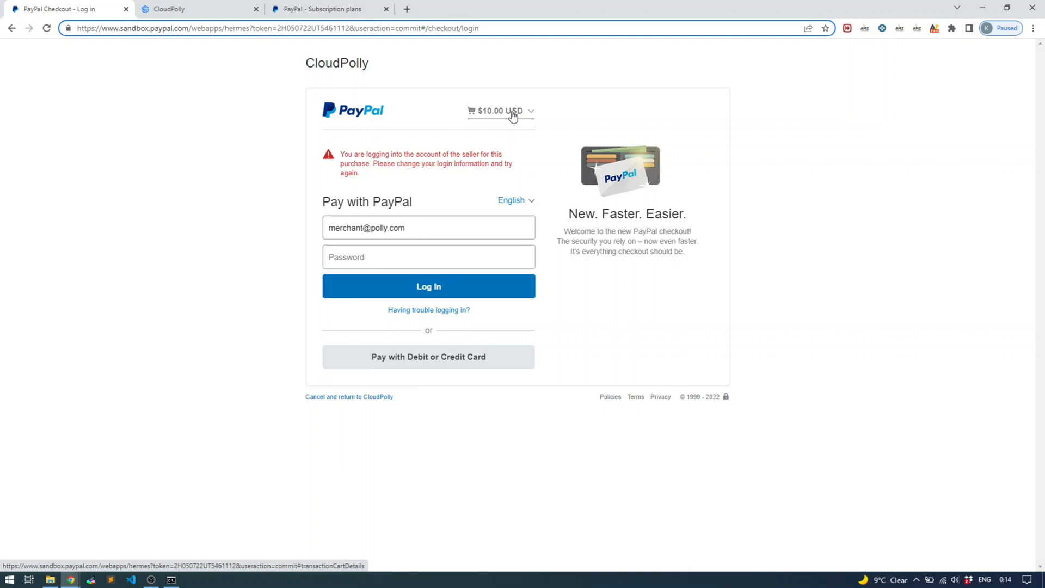
- Replace the merchant e-mail with the sandbox buyer account's e-mail, enter the account password and log in to PayPal
drag(363, 228, 313, 227)
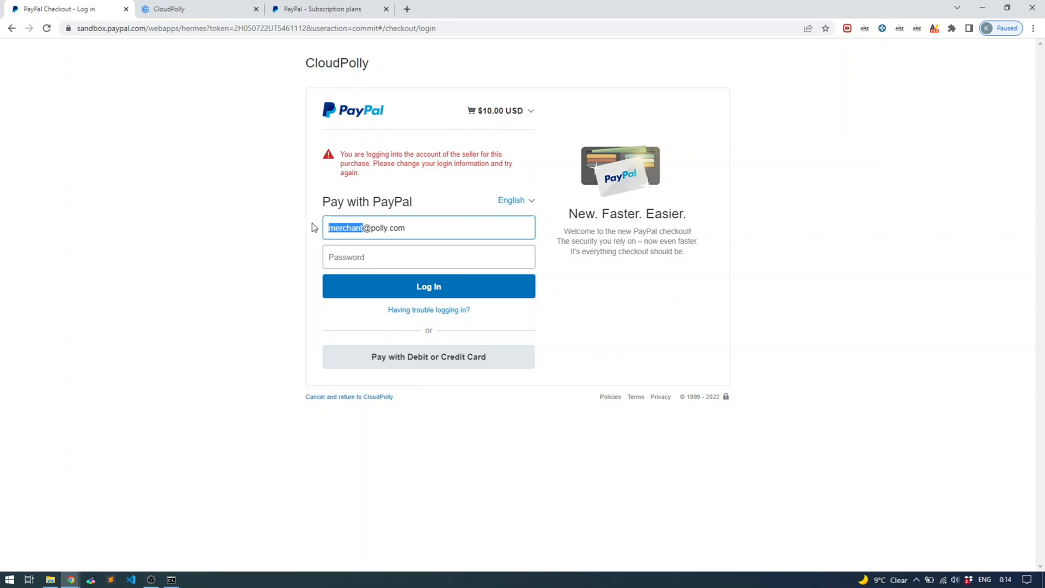
text(buyer)
key(Tab)
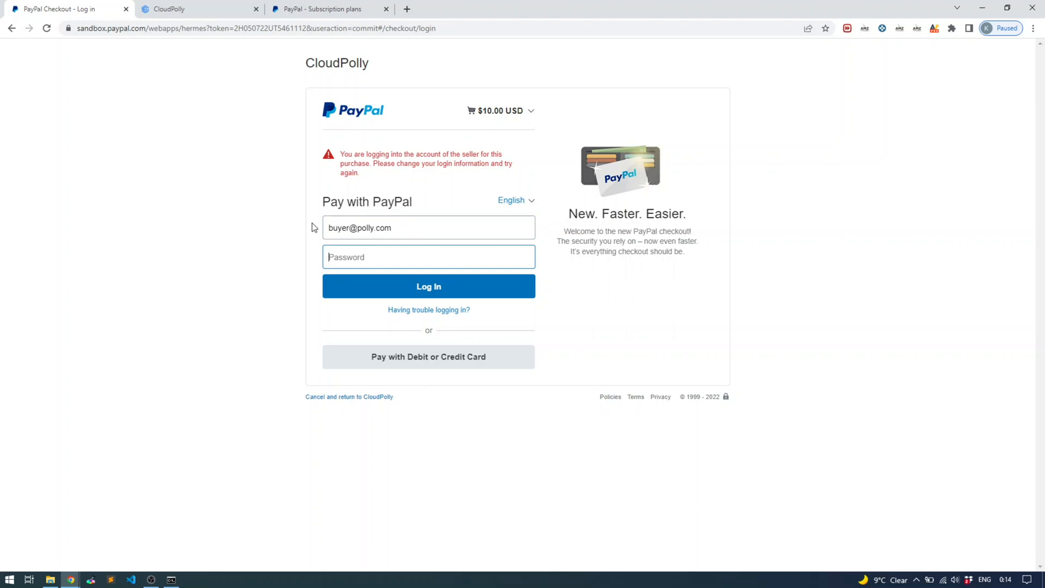
text(*********)
click(457, 287)
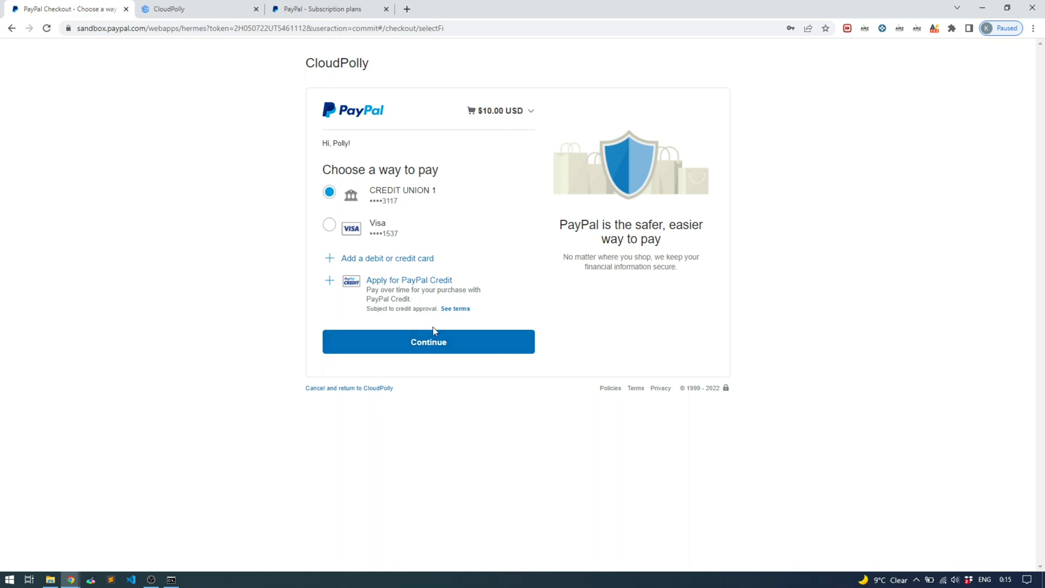
- Continue with CREDIT UNION 1 as the payment method, agree to the subscription, and check the monthly character allowance on the confirmation page
click(428, 343)
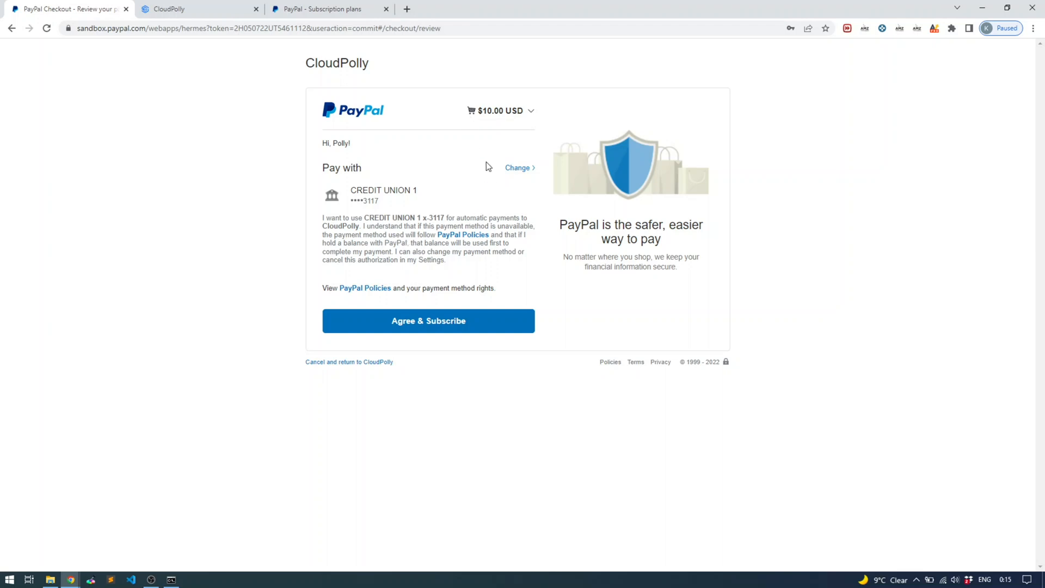
click(432, 321)
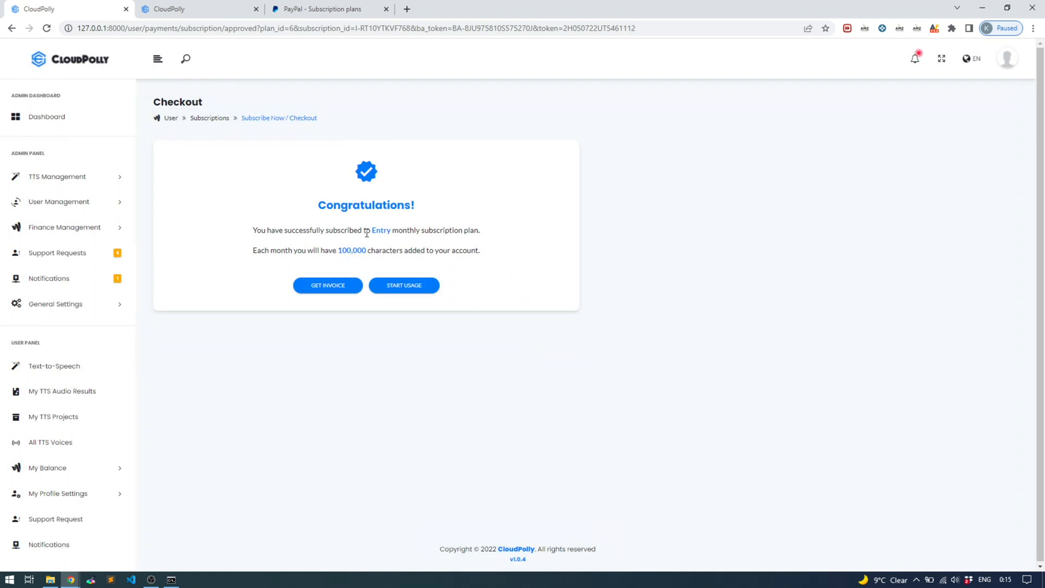
drag(337, 251, 396, 249)
- Open the subscription plans page, check the Entry plan's subscription status, and look through the prepaid plans before returning to the monthly plans
click(375, 286)
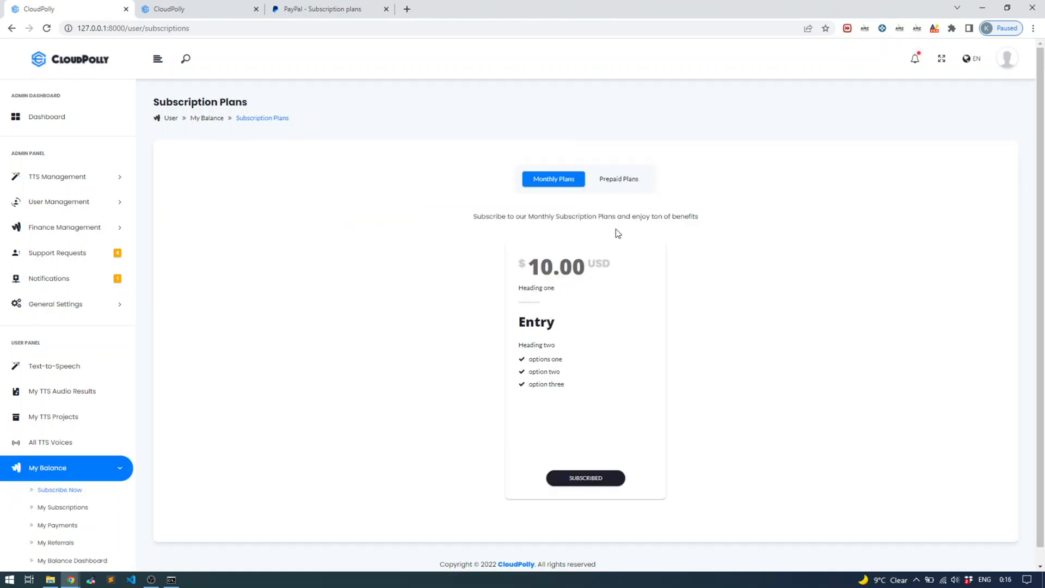
scroll(408, 278, down, 1)
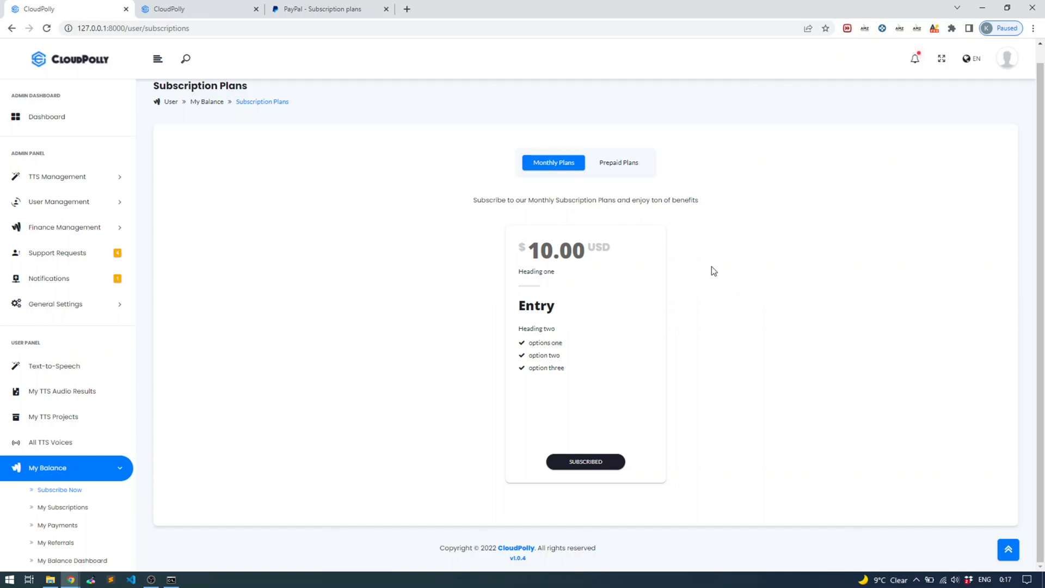
click(621, 166)
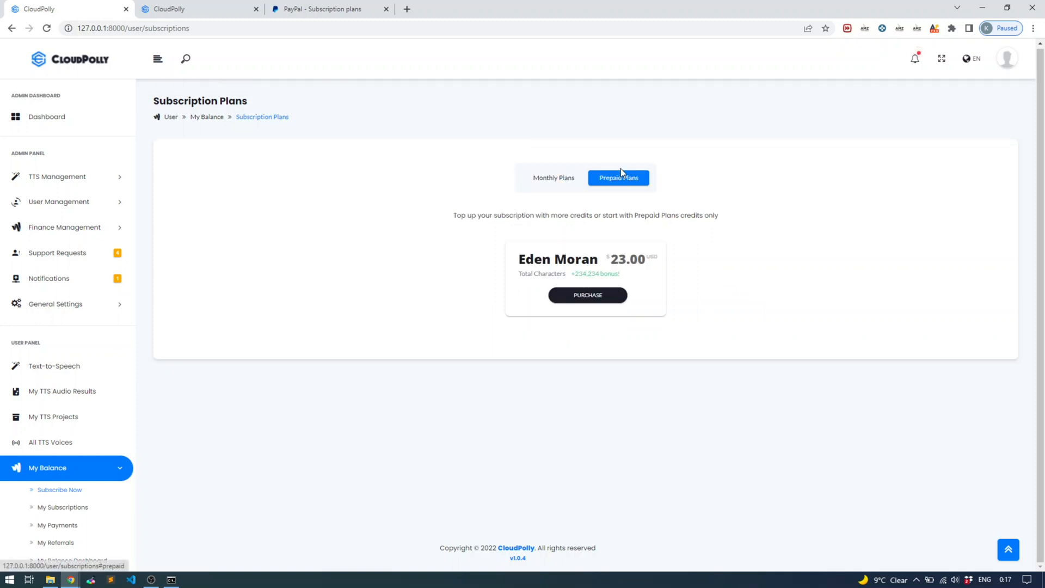
click(551, 182)
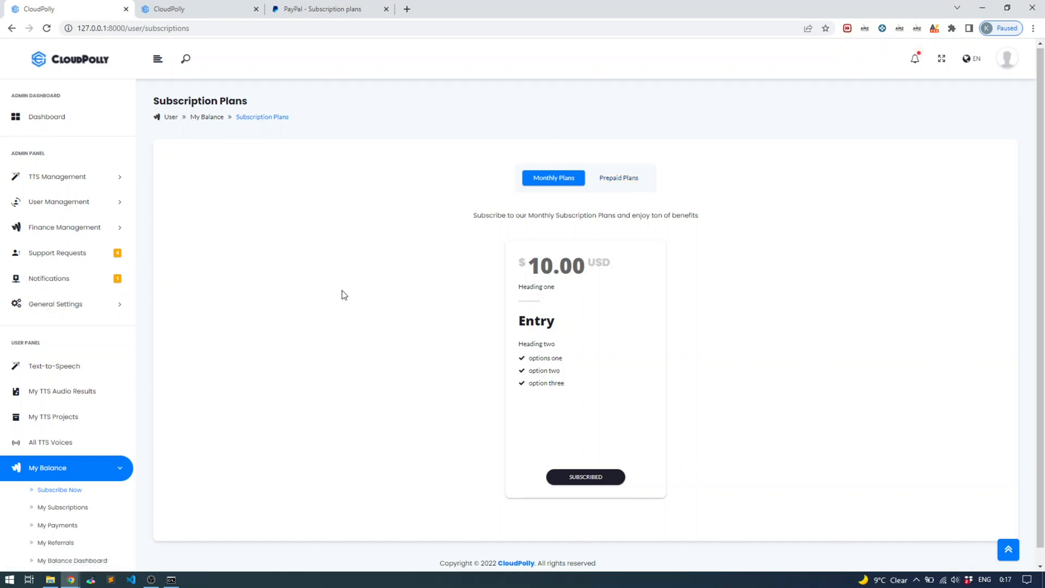
- Open the Text-to-Speech page and place the cursor in the empty text area for synthesis
click(54, 365)
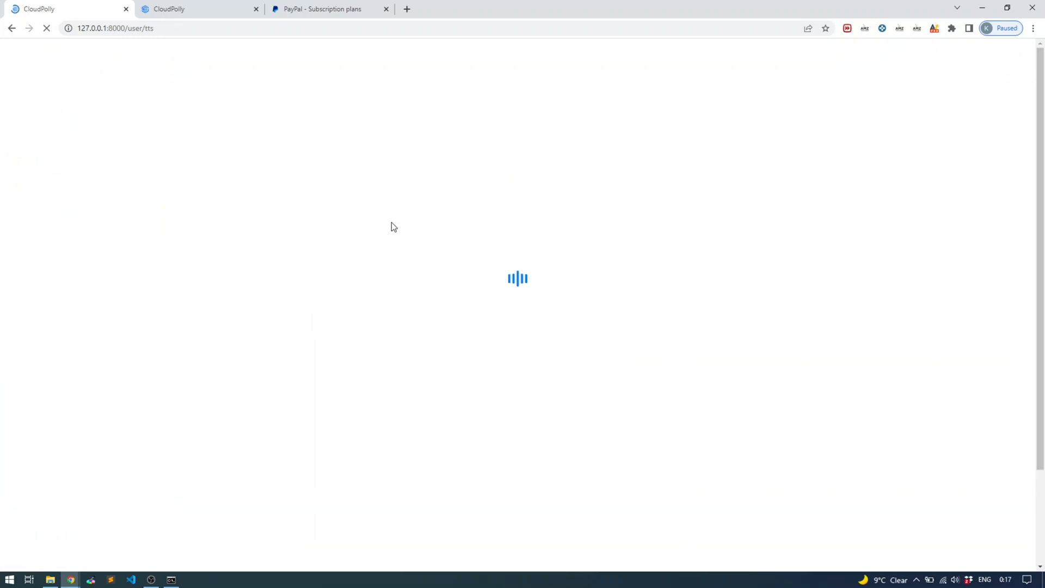
click(258, 335)
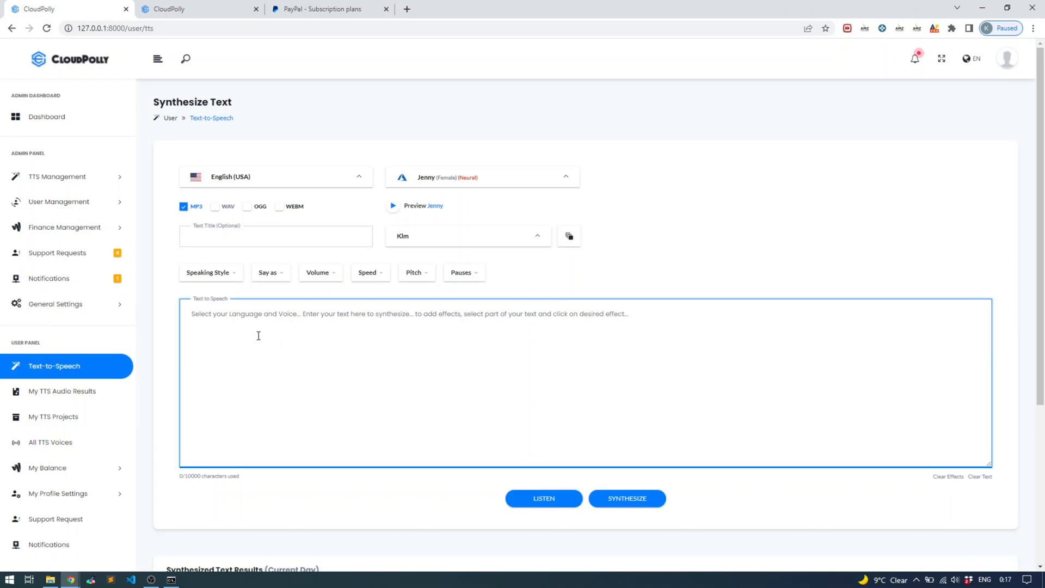